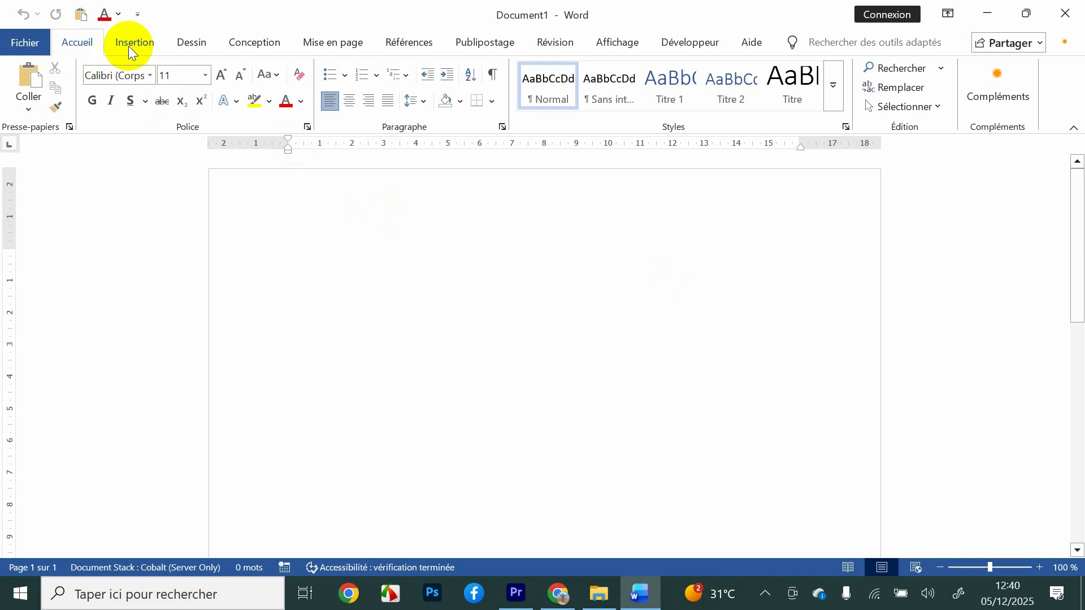
- Insert the predefined "Filigrane" cover page from the cover page gallery into the blank document
left_click(126, 46)
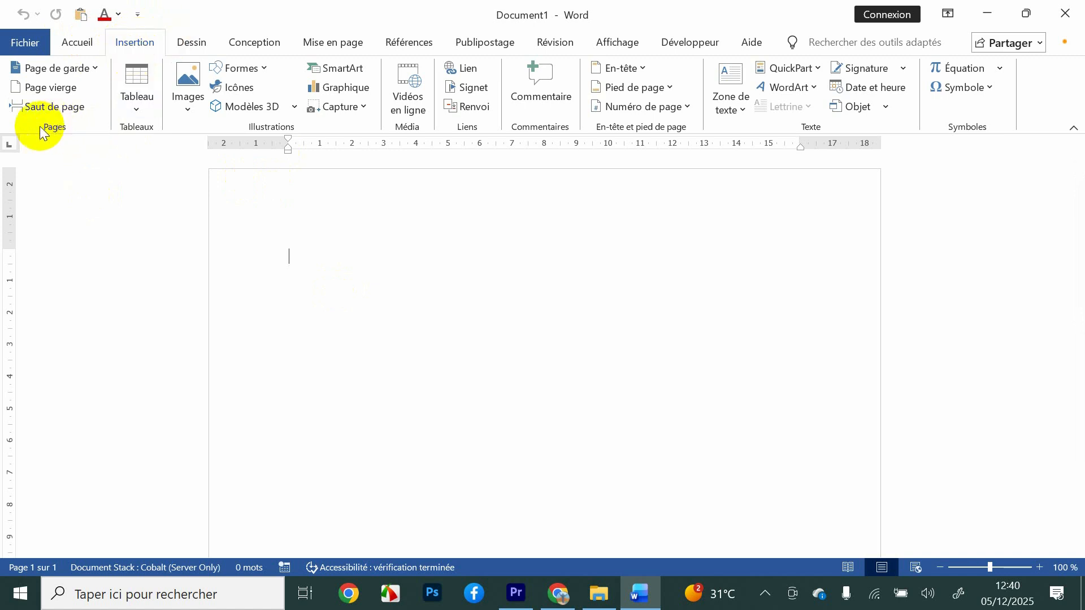
left_click(93, 68)
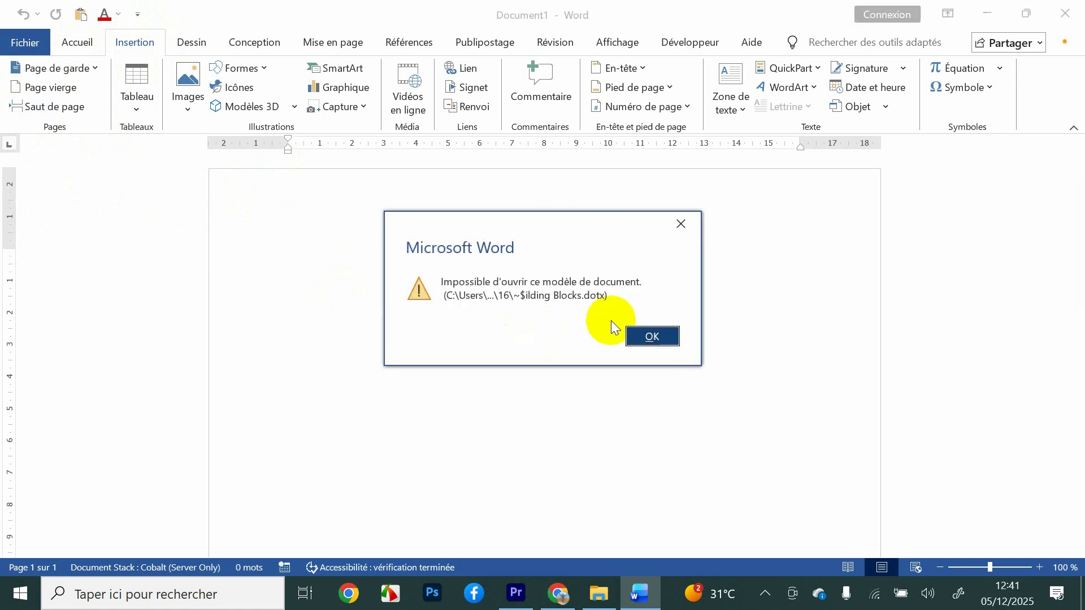
left_click(638, 330)
left_click(639, 330)
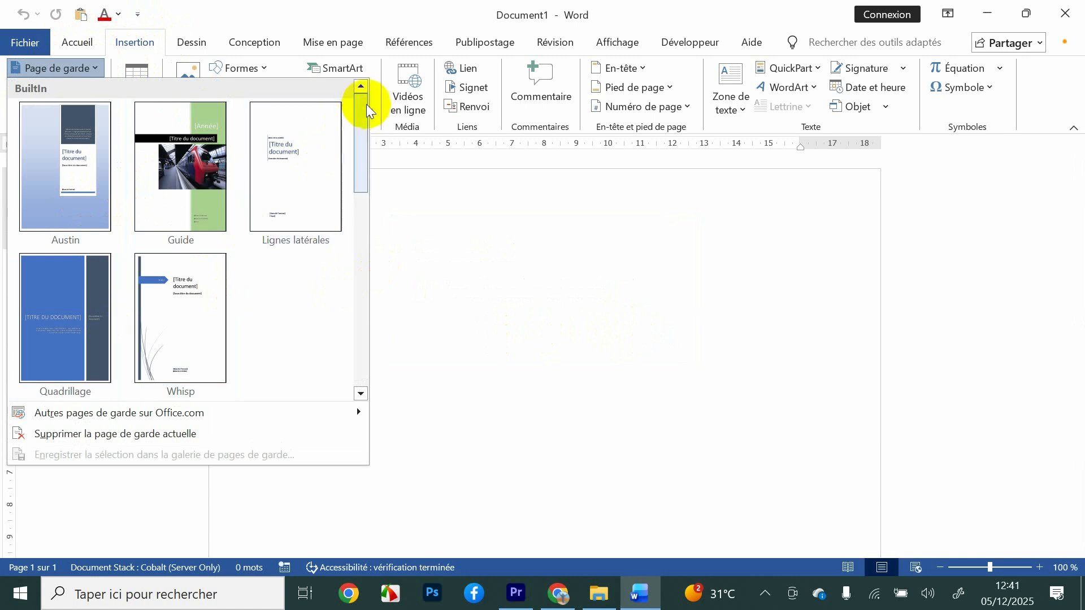
mouse_move(361, 111)
left_mouse_down()
mouse_move(354, 290)
mouse_move(359, 95)
left_mouse_up()
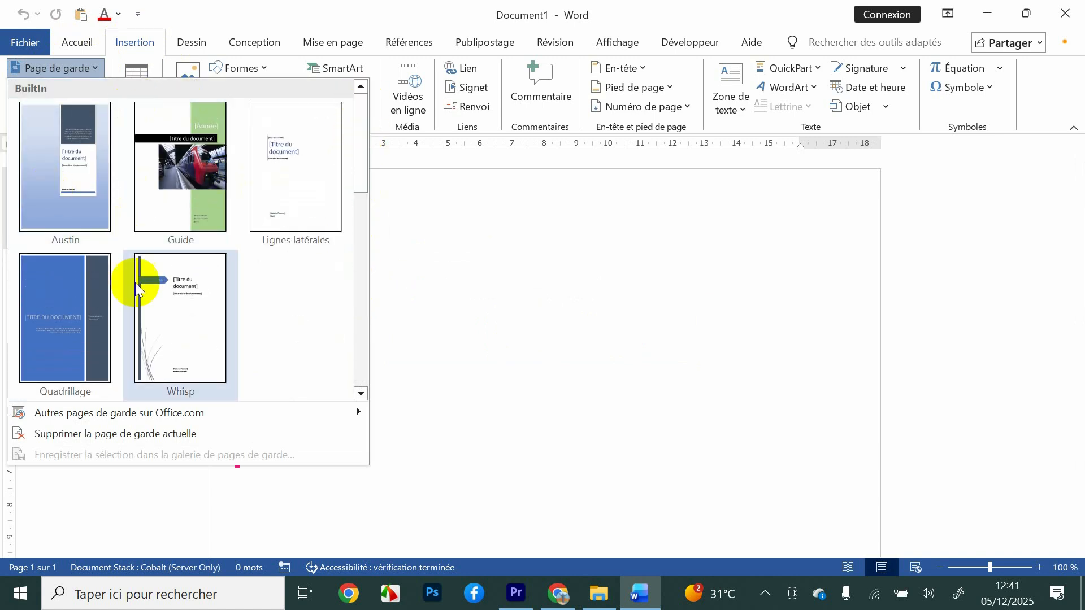
left_click_drag(360, 146, 359, 223)
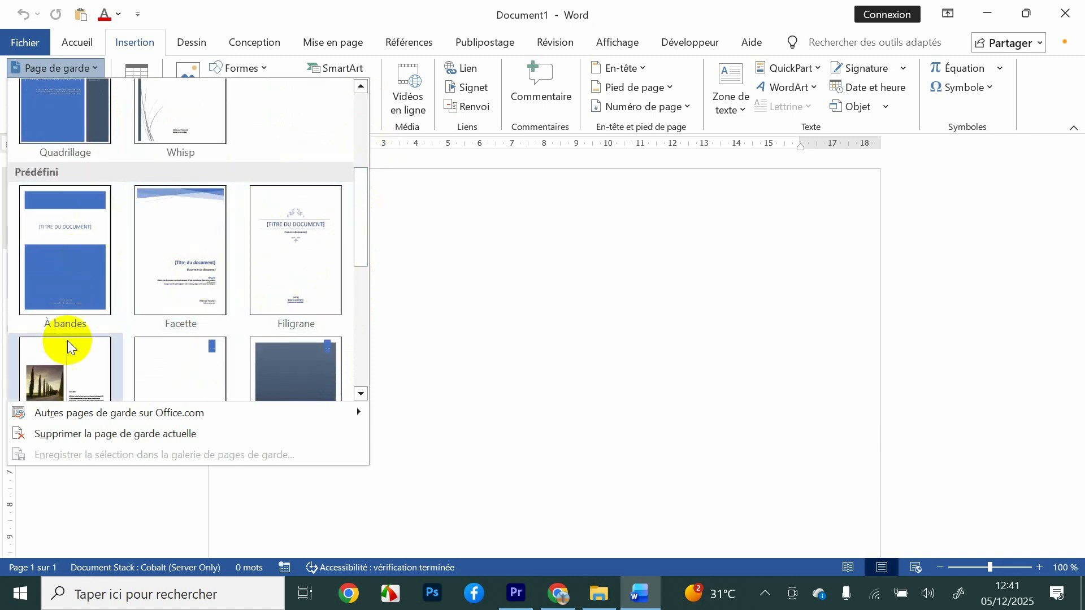
left_click_drag(360, 201, 360, 237)
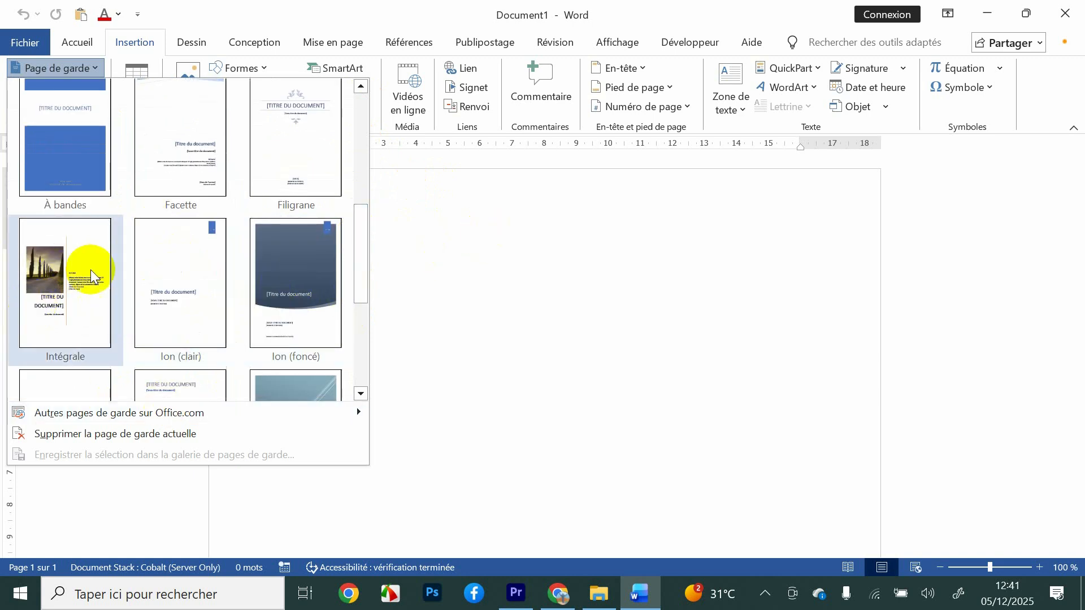
left_click_drag(367, 238, 368, 182)
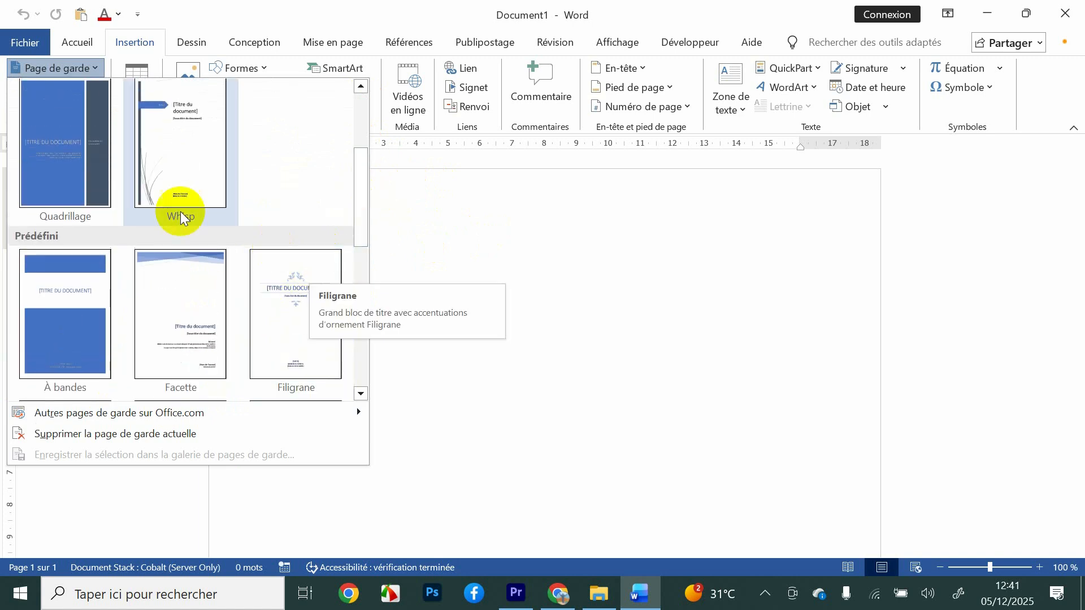
left_click(286, 319)
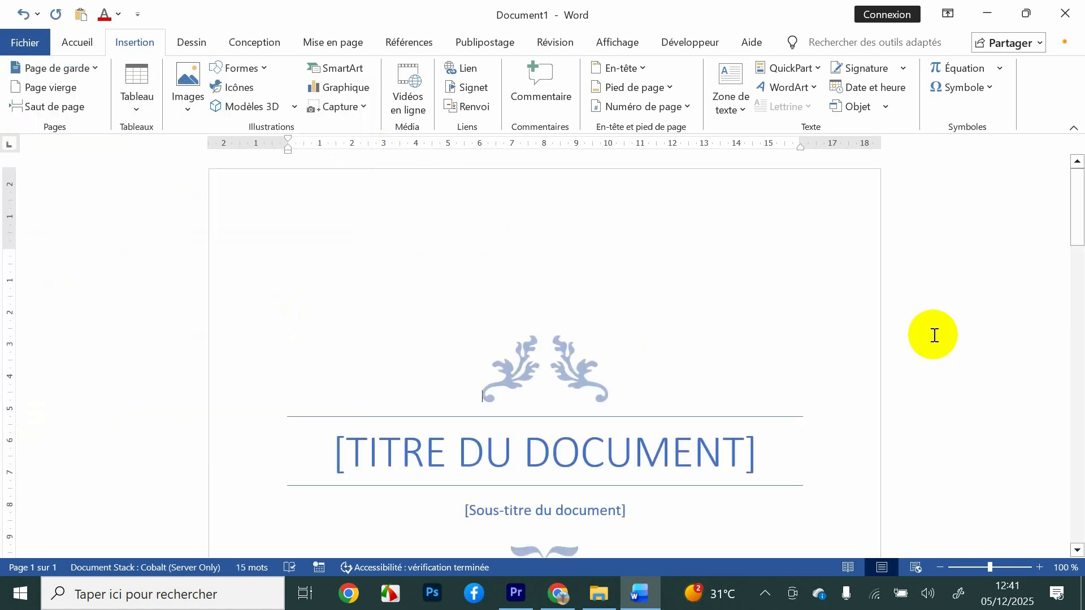
- Replace the cover page's document title placeholder with "FORMATION MICROSOFT WORD"
mouse_move(1073, 218)
left_mouse_down()
mouse_move(1081, 357)
mouse_move(1059, 226)
mouse_move(1058, 247)
left_mouse_up()
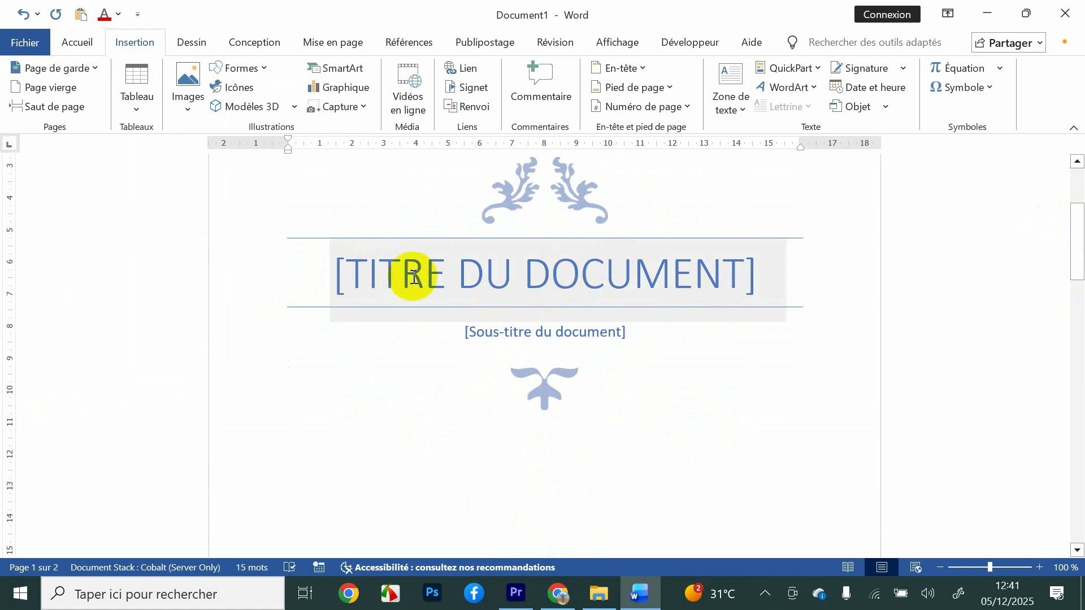
left_click(508, 276)
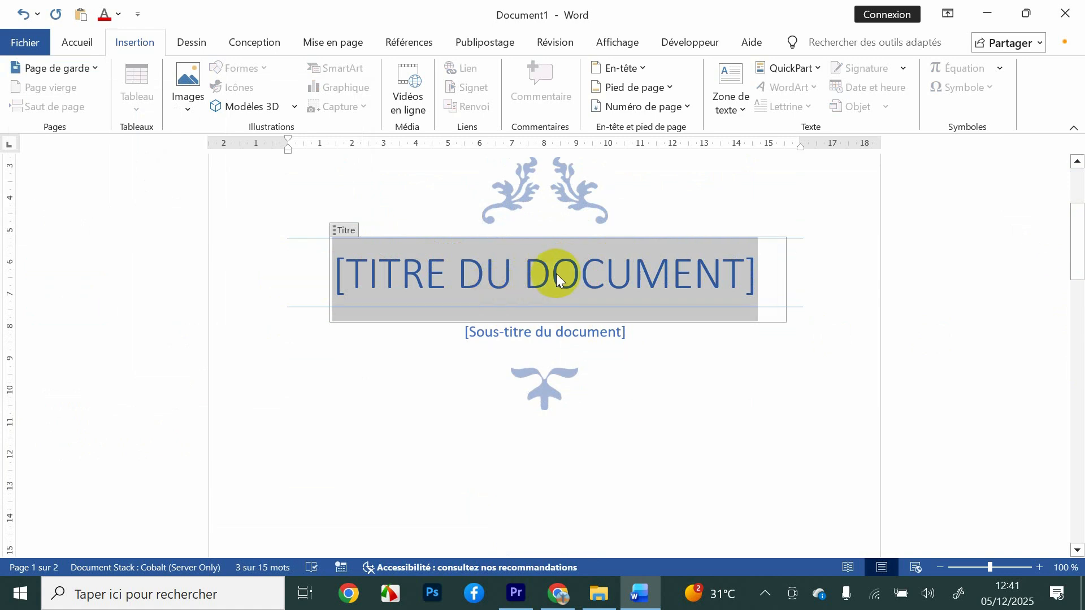
type("FORM")
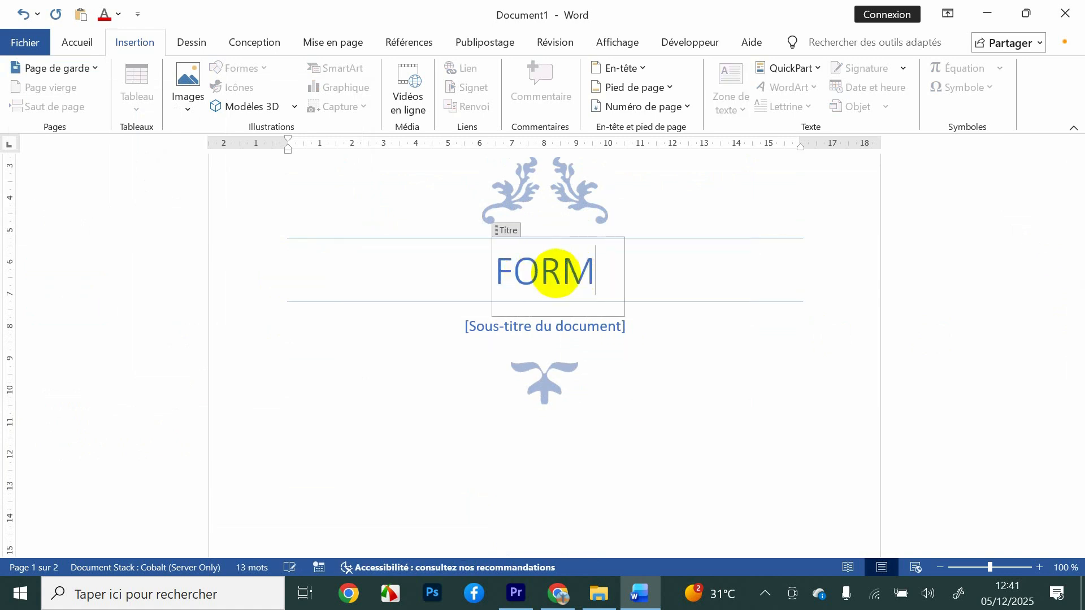
type("ATION ")
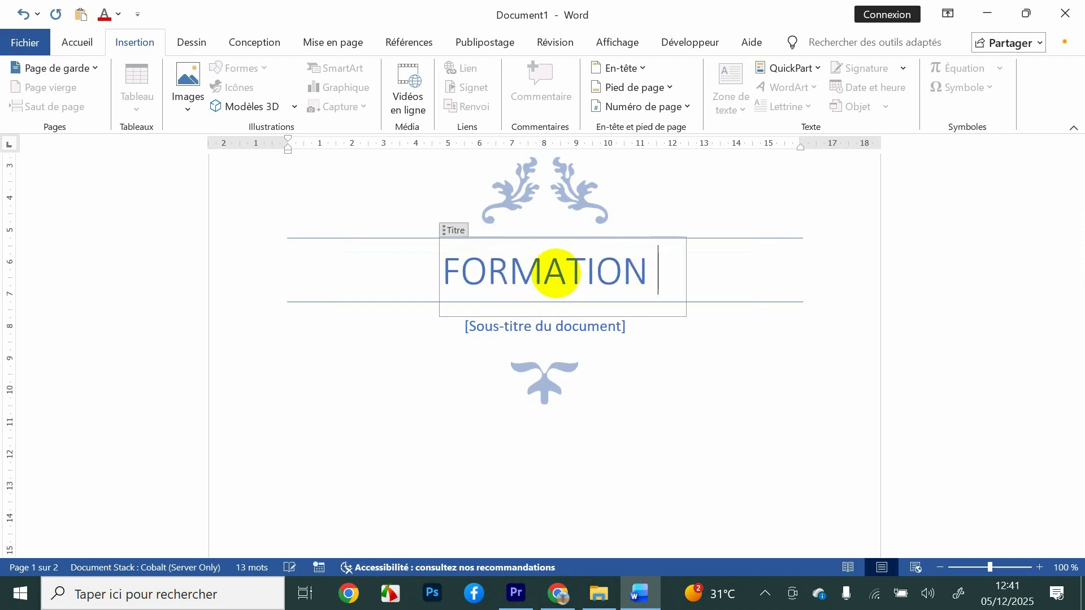
type("MICRO")
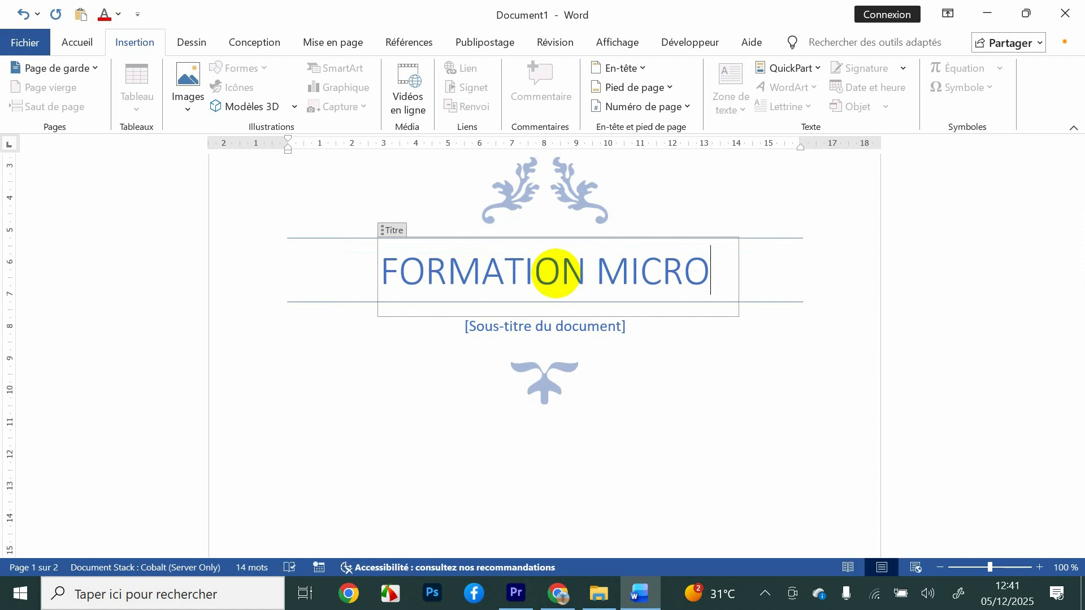
type("SOFT ")
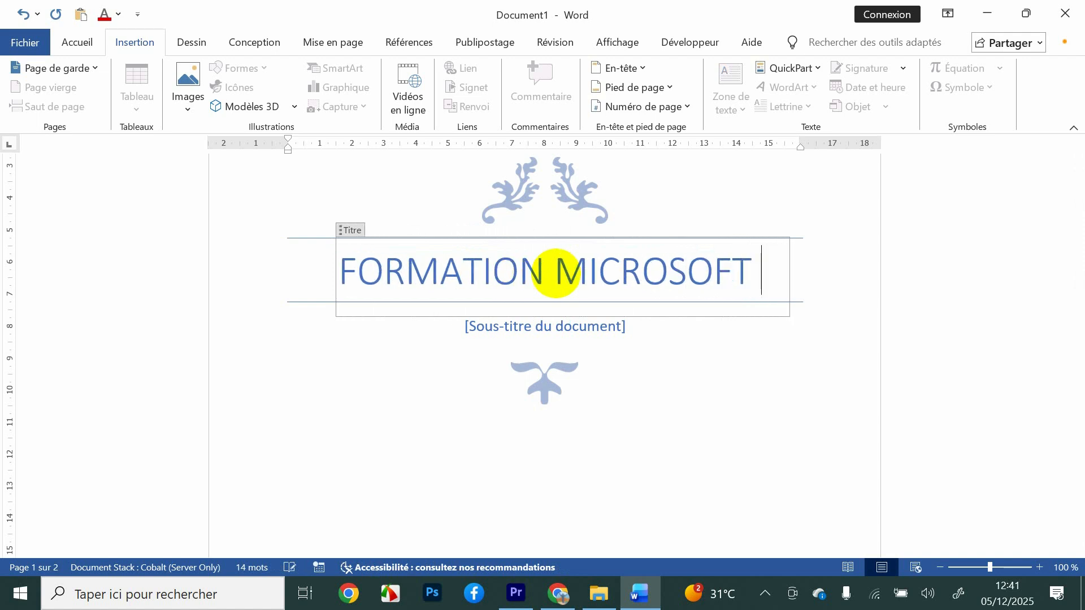
type("WORD")
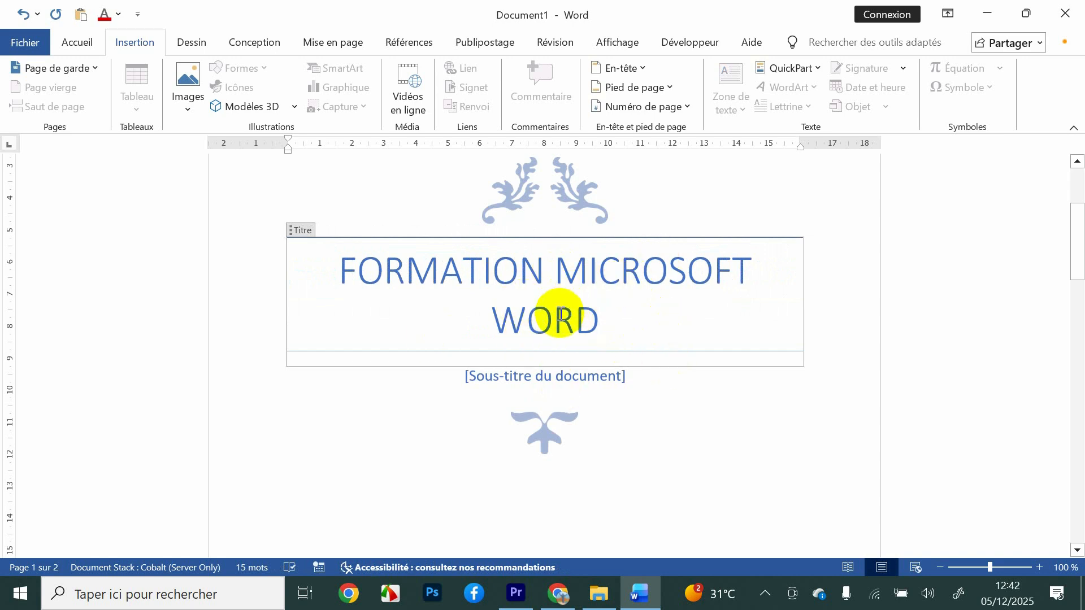
left_click(697, 414)
- Replace the cover page's subtitle placeholder with "Comprendre le logiciel Word de A à Z"
left_click(552, 375)
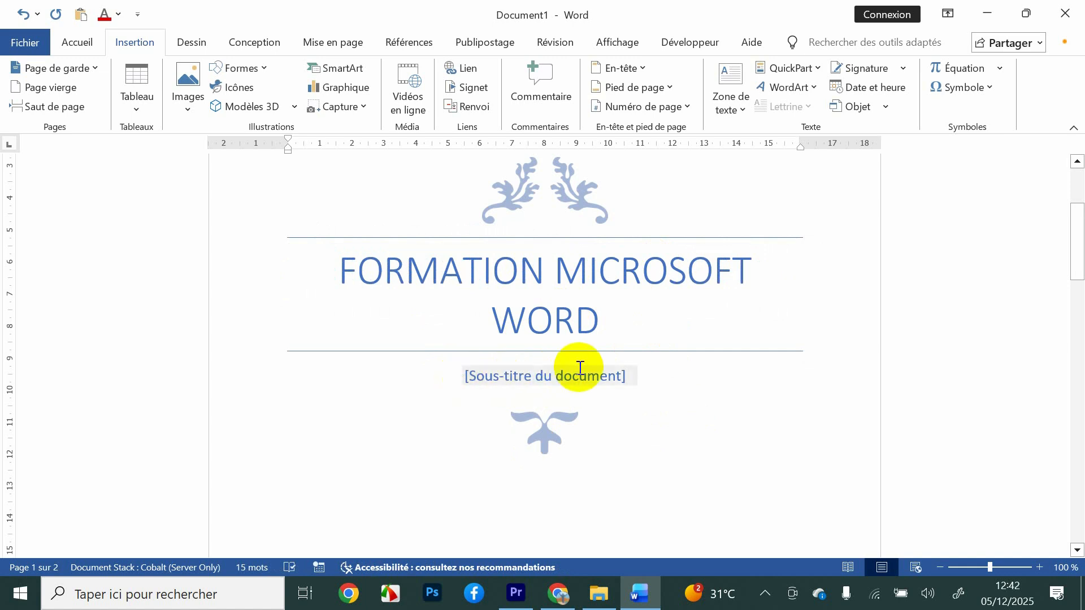
left_click(531, 377)
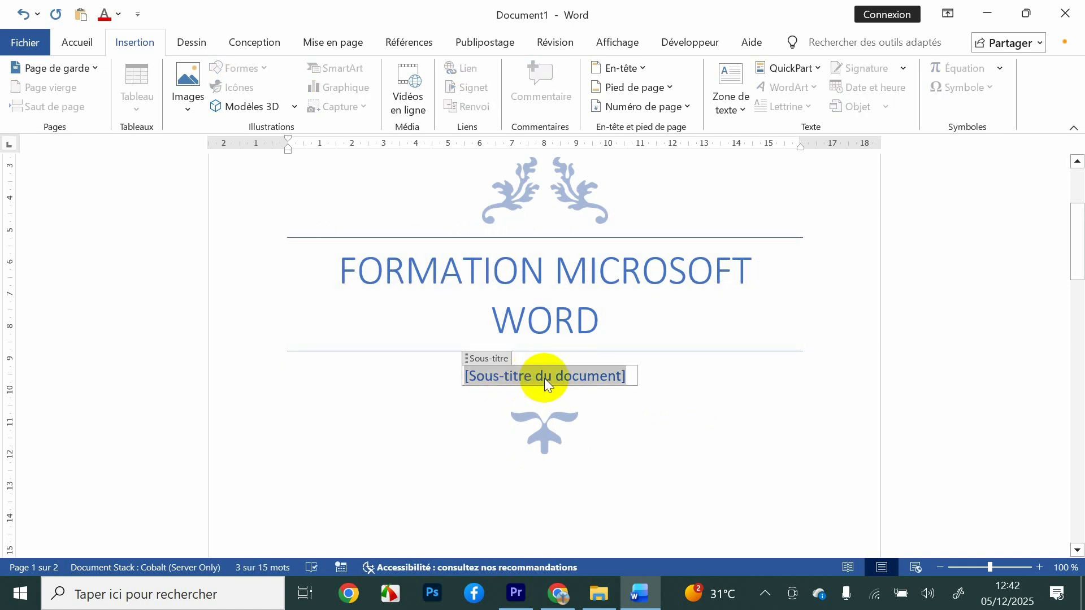
type("com")
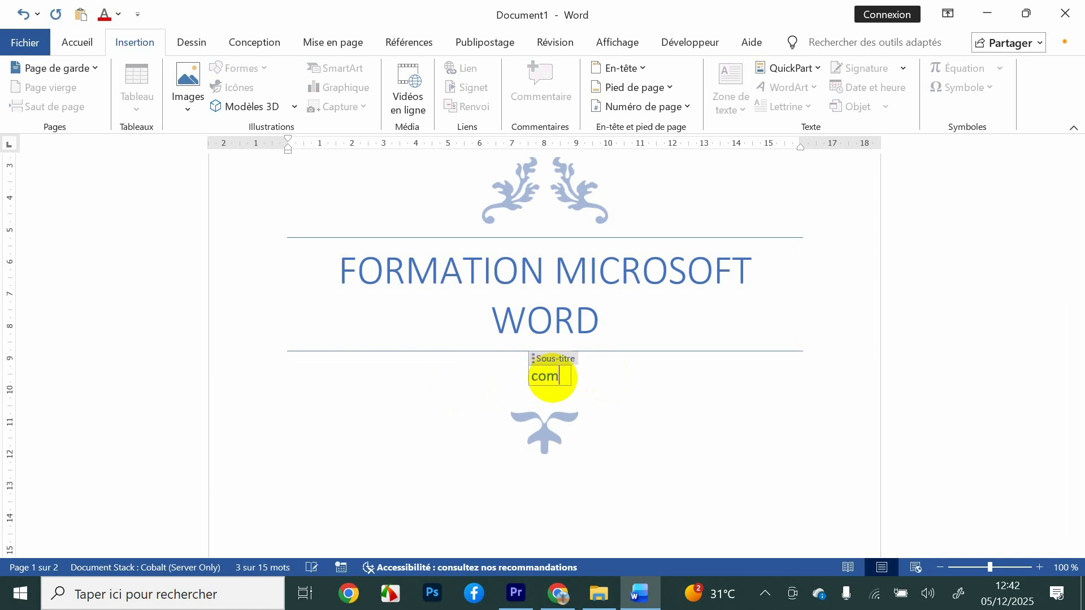
type("predre")
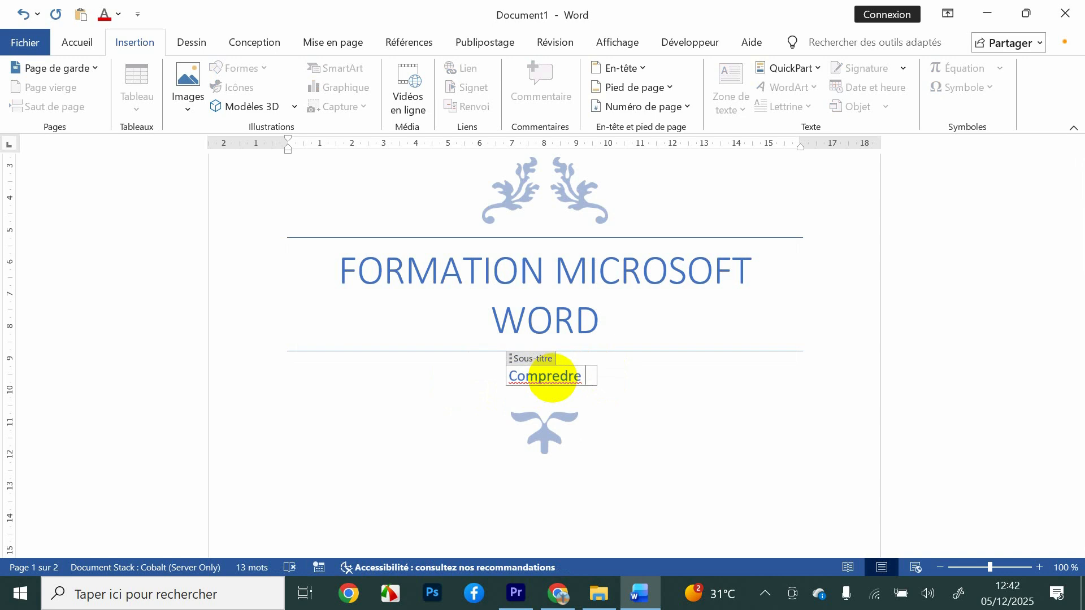
left_click(559, 378)
type("n")
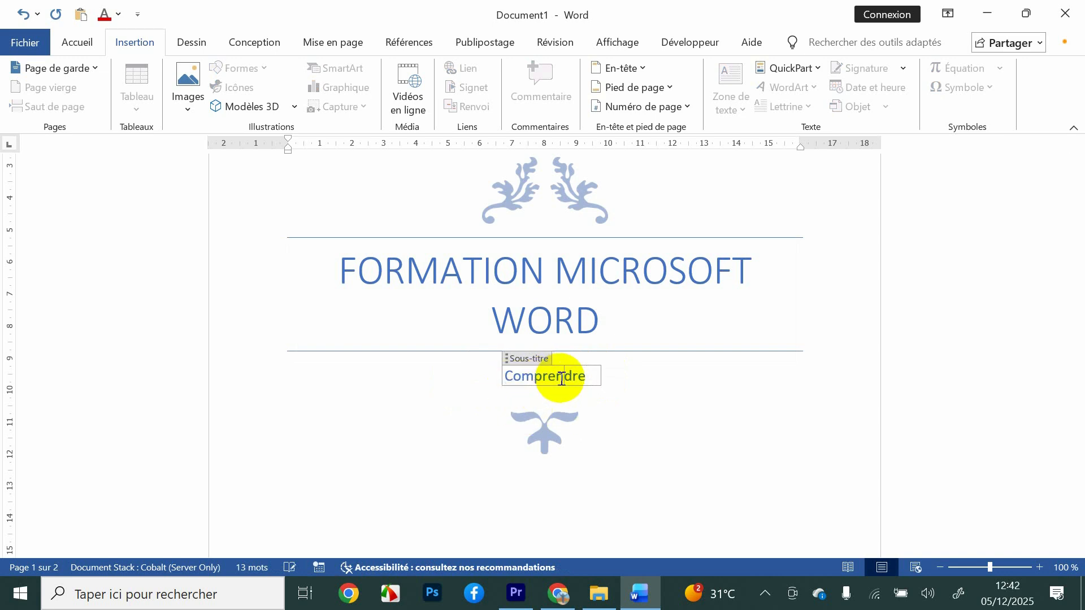
left_click(596, 378)
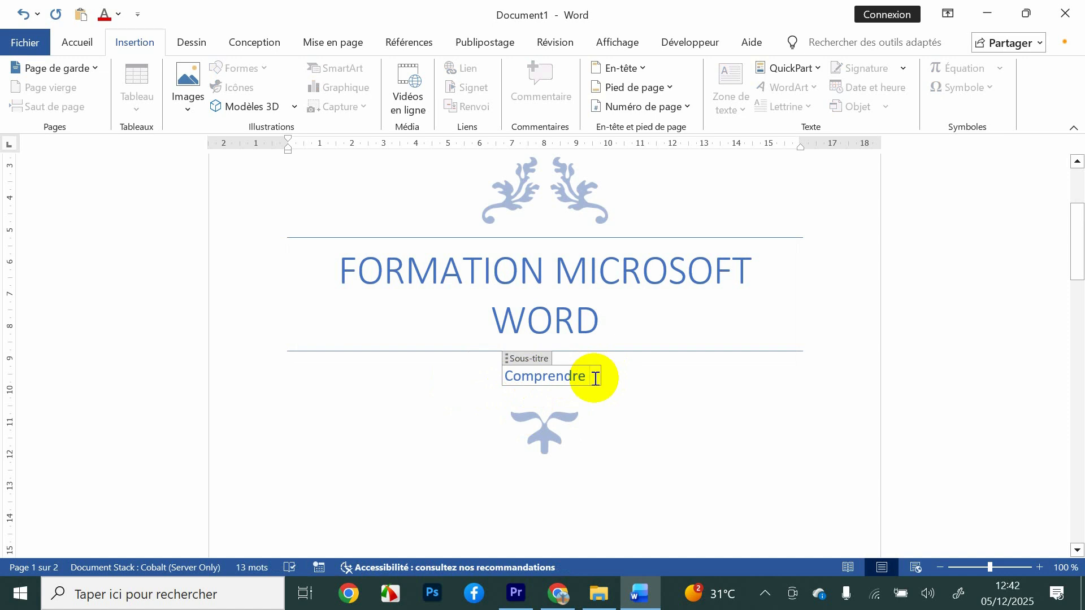
type("la")
key("BackSpace")
type("e logi")
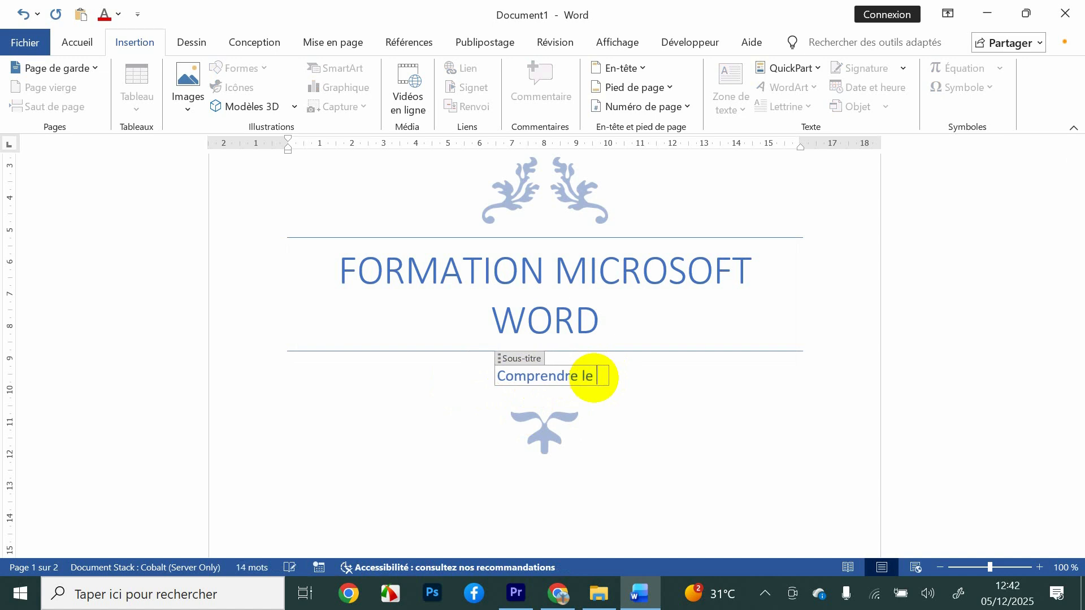
type("c")
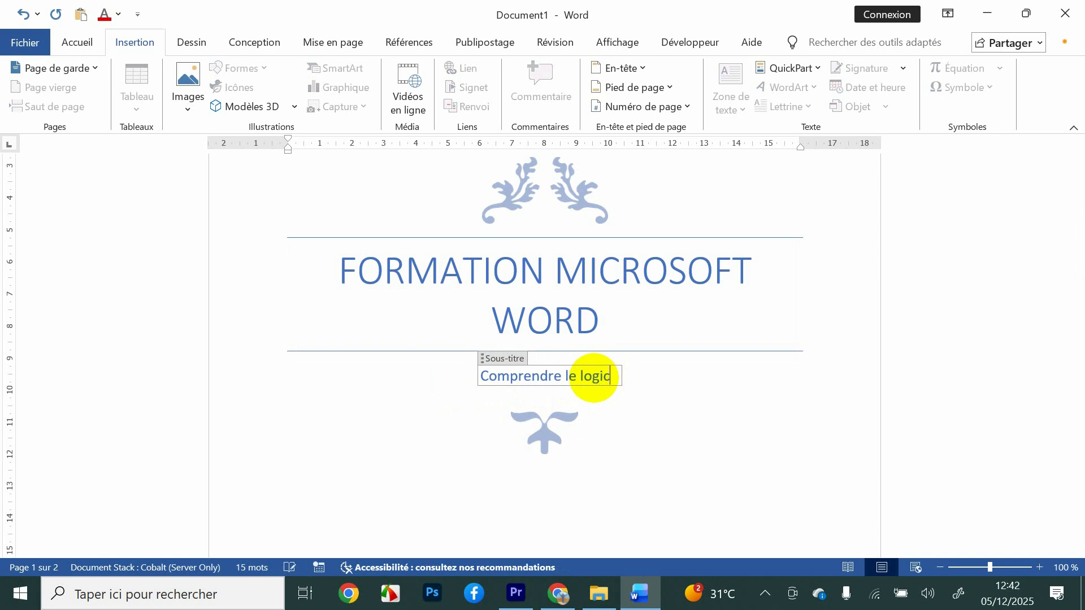
type("iel Word de")
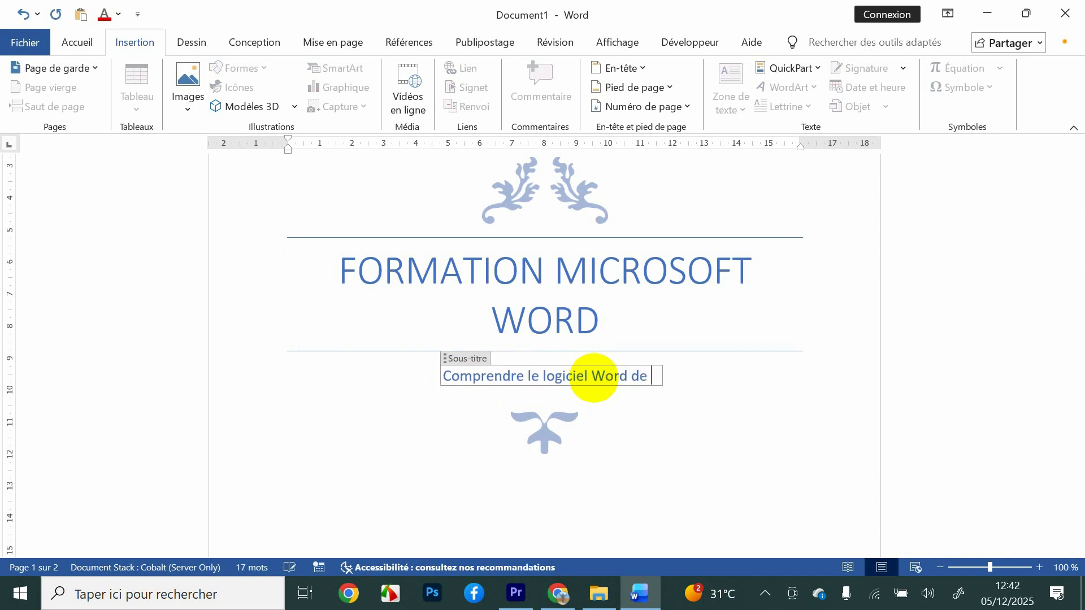
type(" A")
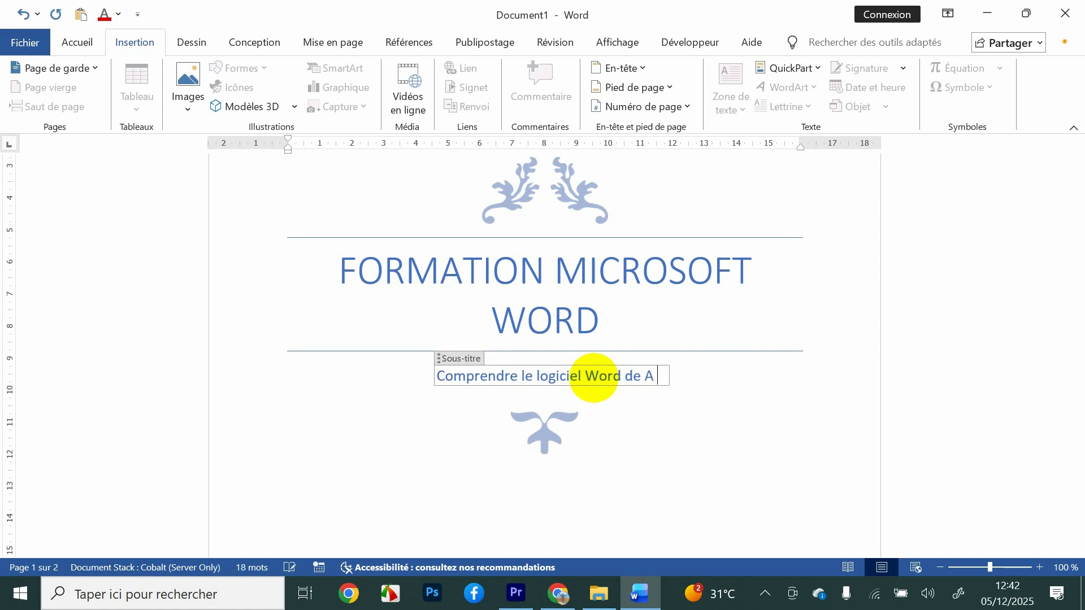
type(" à ")
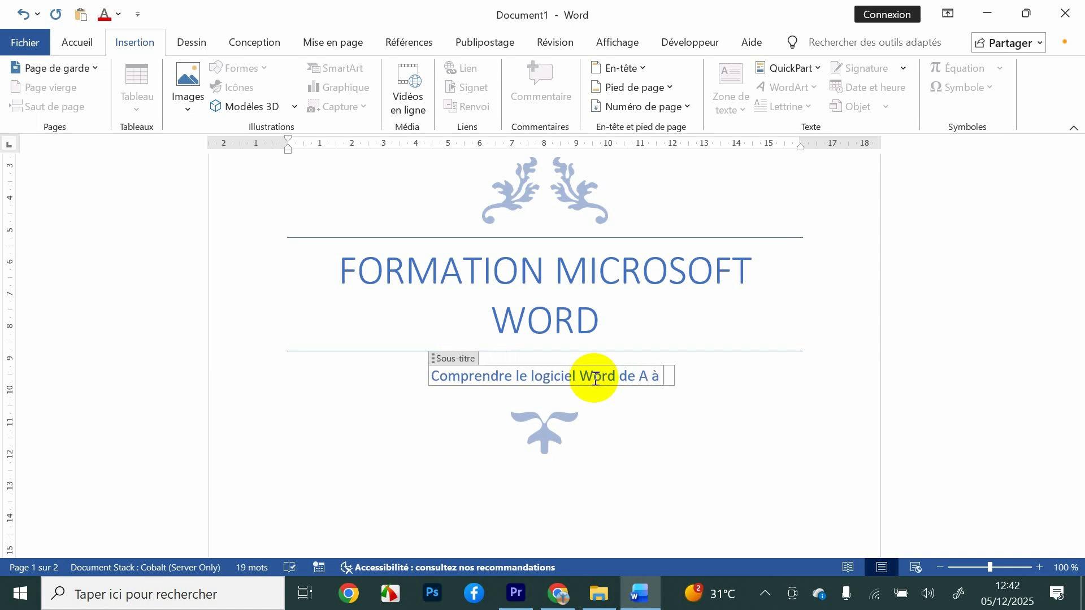
type("Z")
left_click(655, 451)
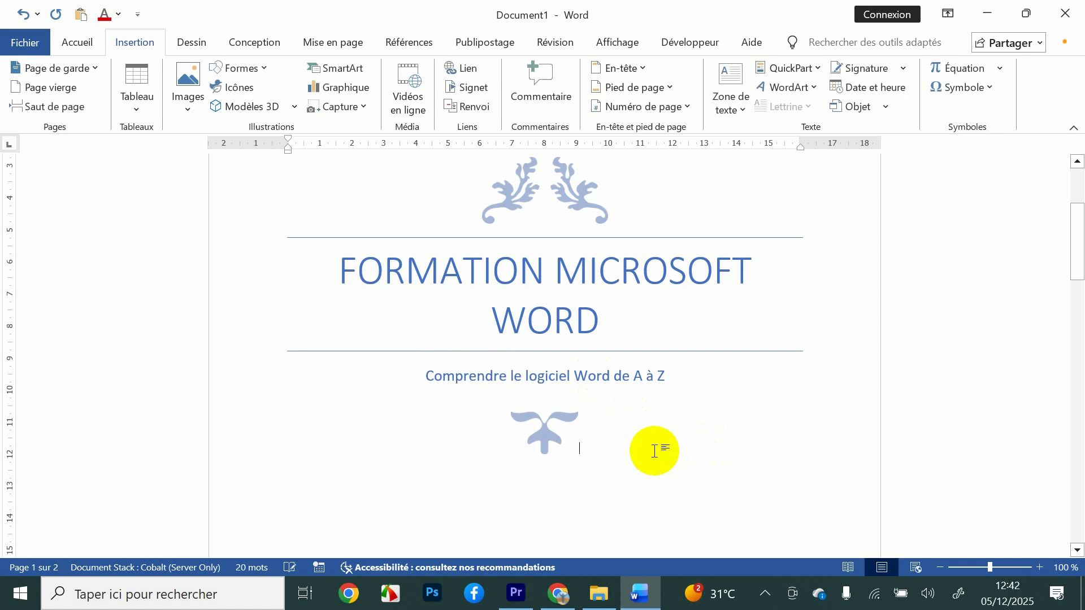
- Set the date field near the bottom of the cover page to today's date, 05 décembre 2025
scroll(674, 339, "up", 3)
scroll(674, 339, "down", 9)
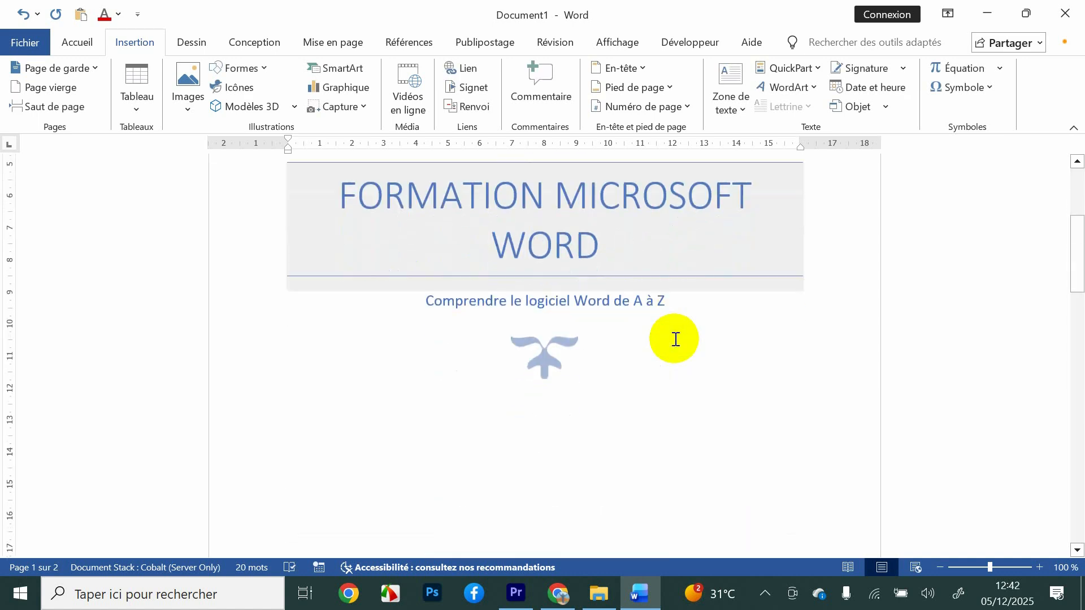
scroll(675, 339, "down", 3)
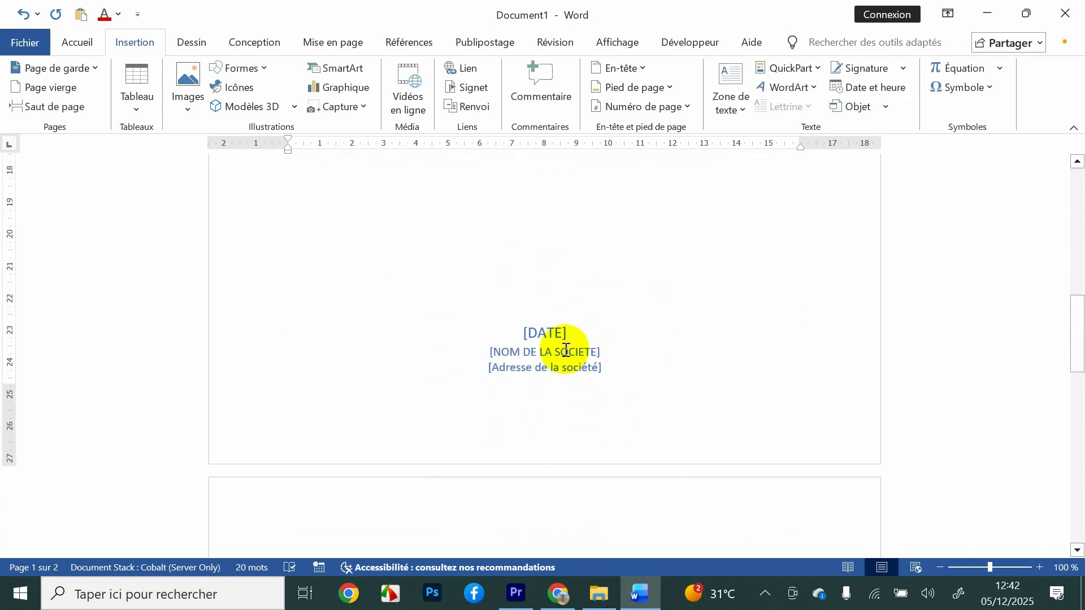
scroll(563, 347, "up", 2)
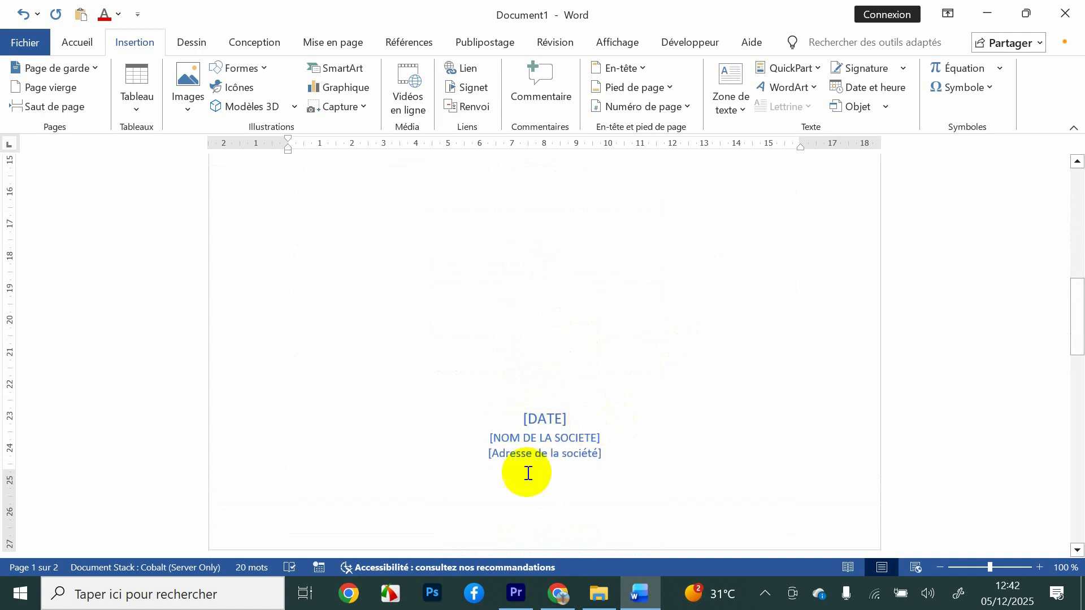
left_click(546, 421)
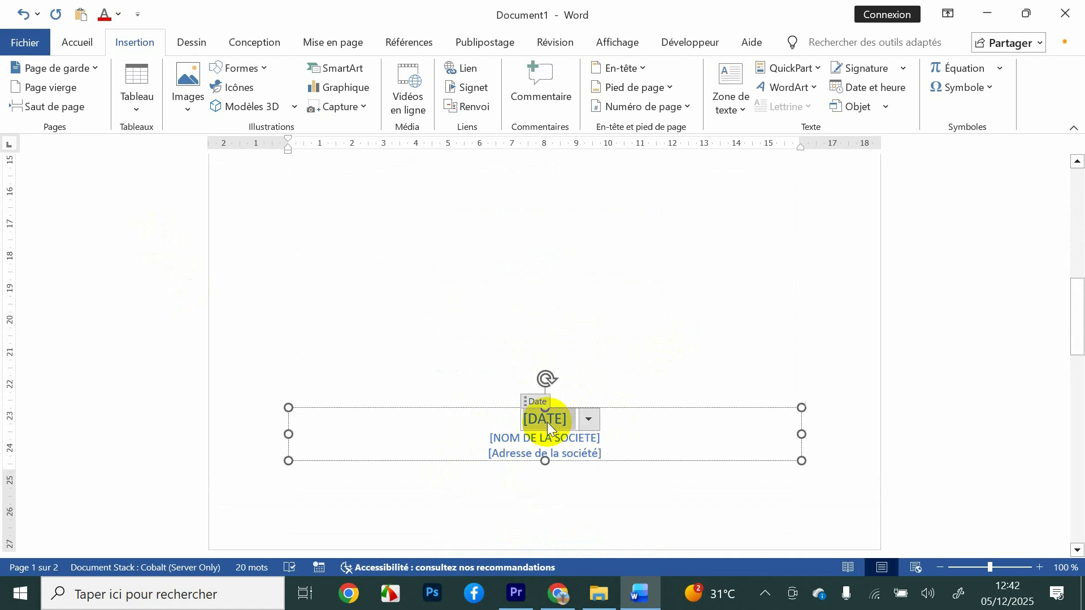
left_click(537, 428)
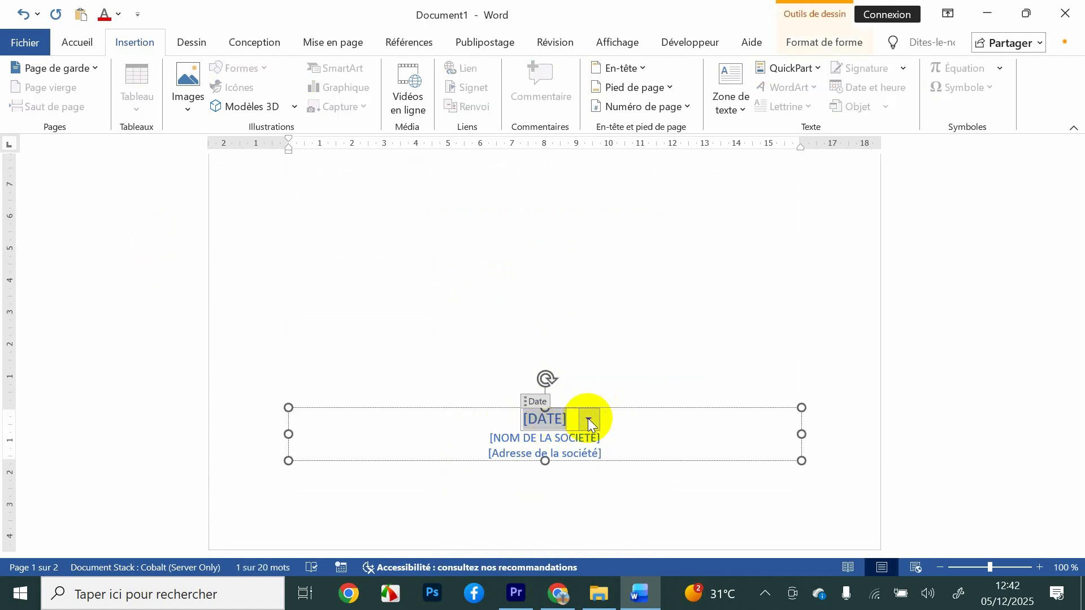
left_click(588, 421)
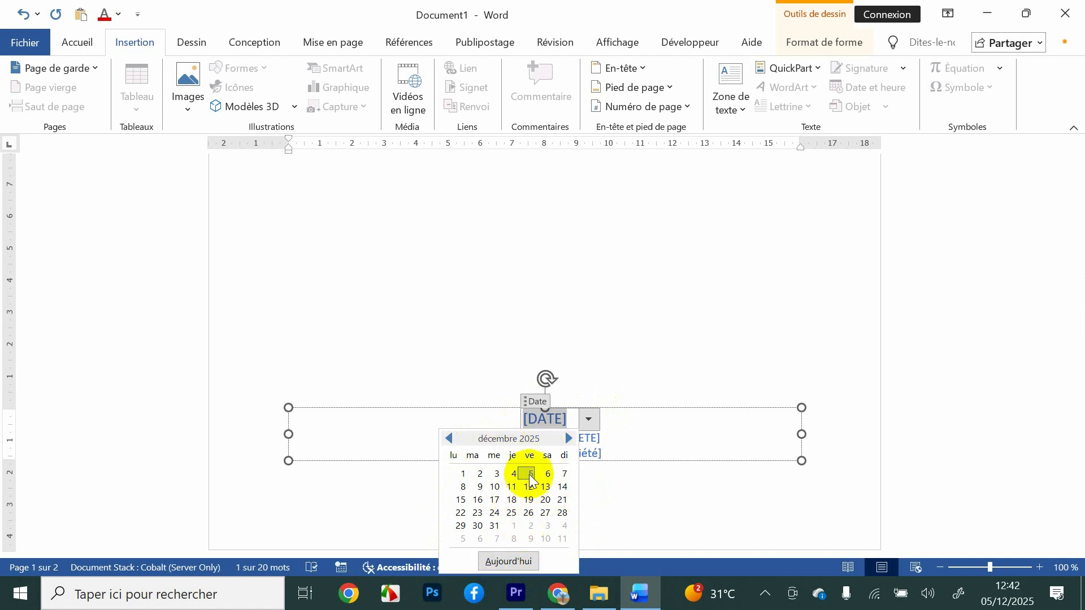
left_click(513, 561)
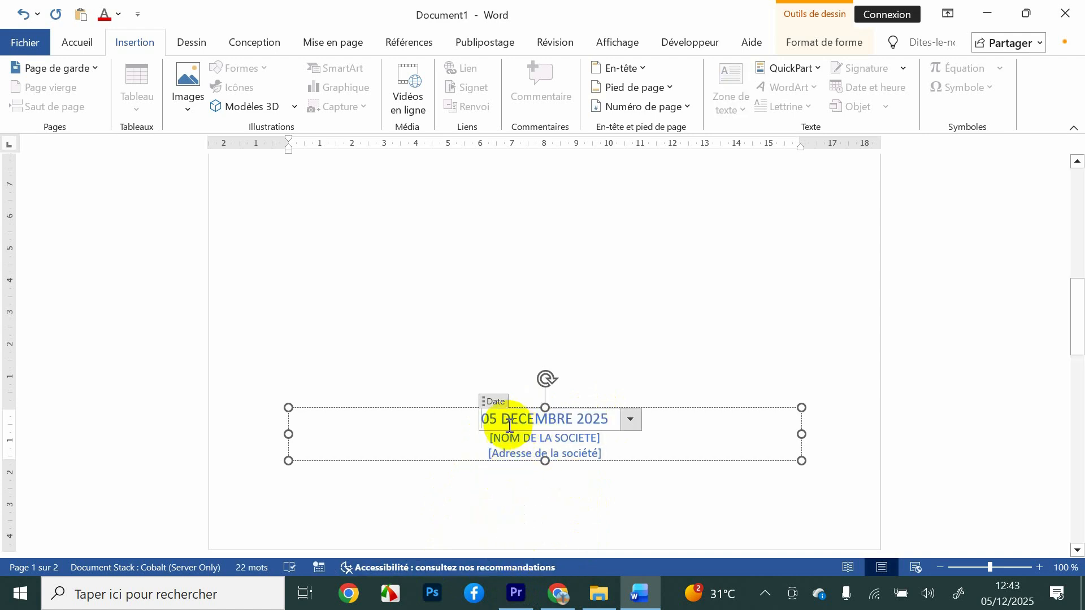
- Replace the cover page's company name placeholder with "G-PRES CONSULTING"
left_click(581, 439)
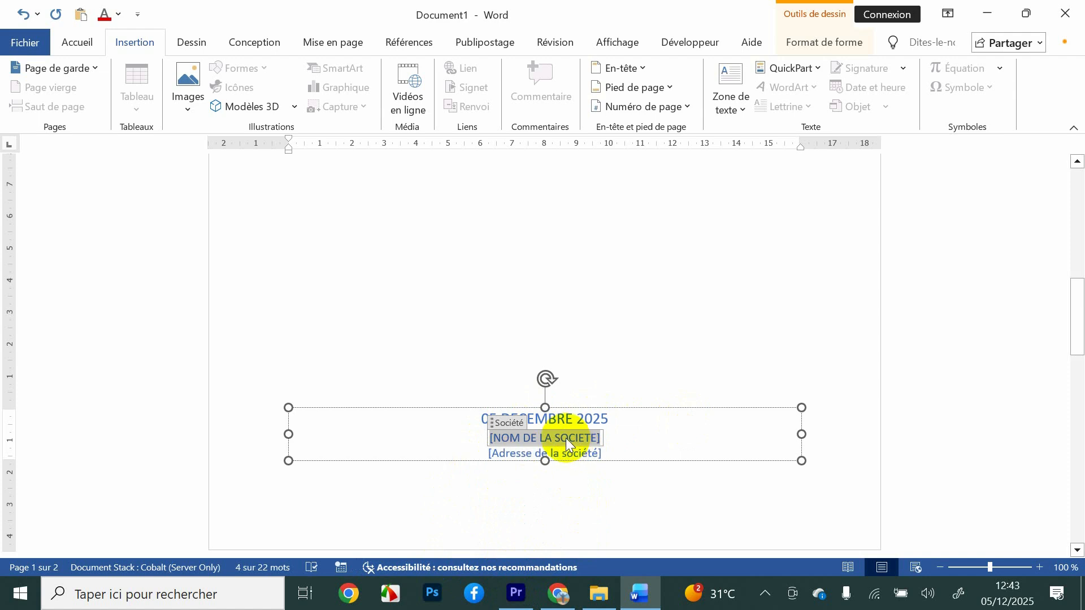
type("G")
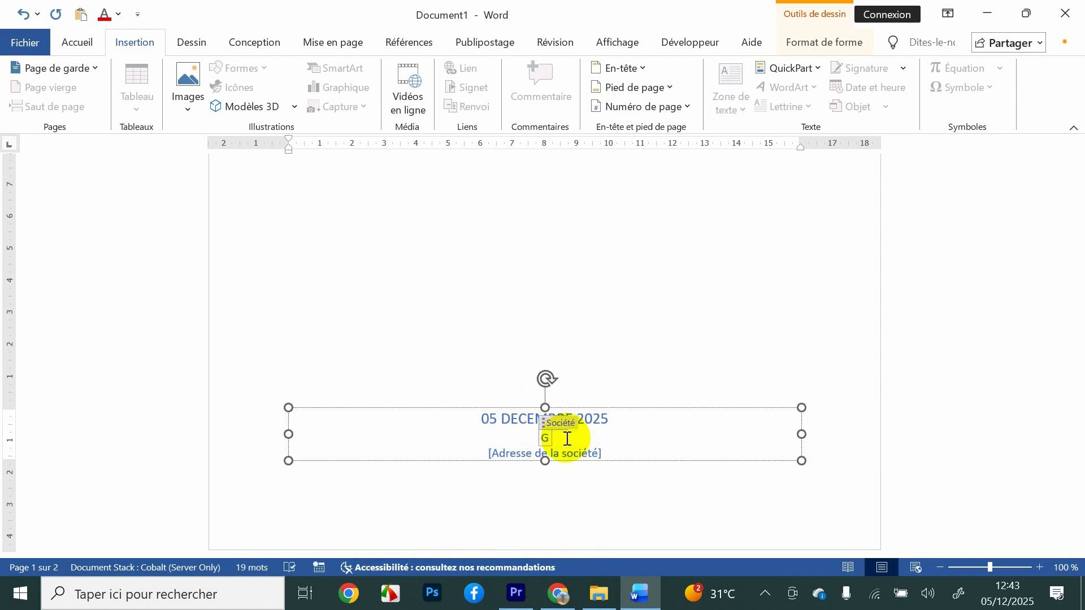
type("-PRE")
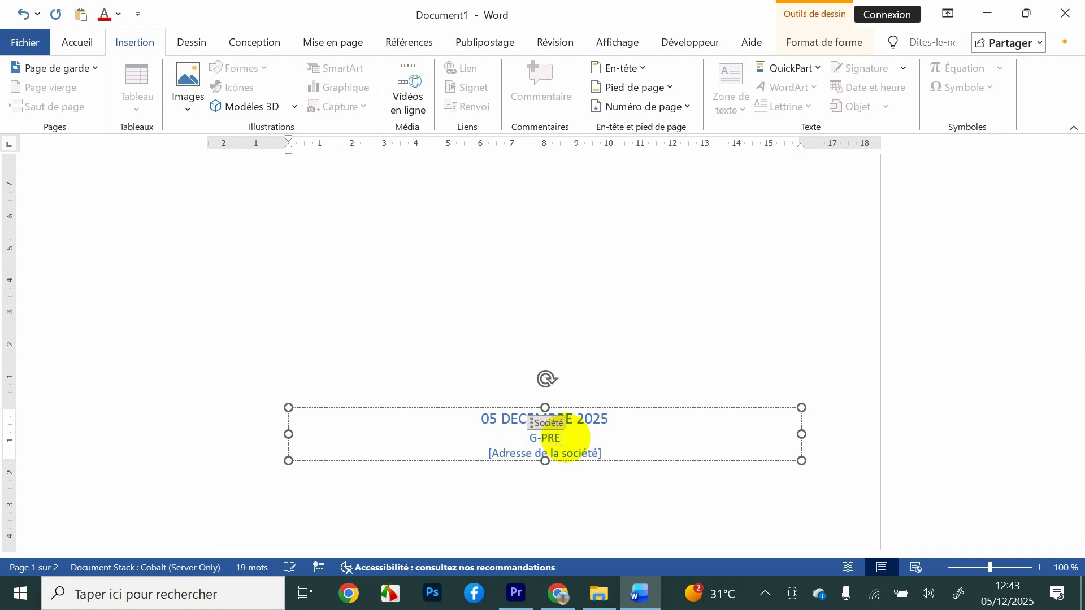
type("S CON")
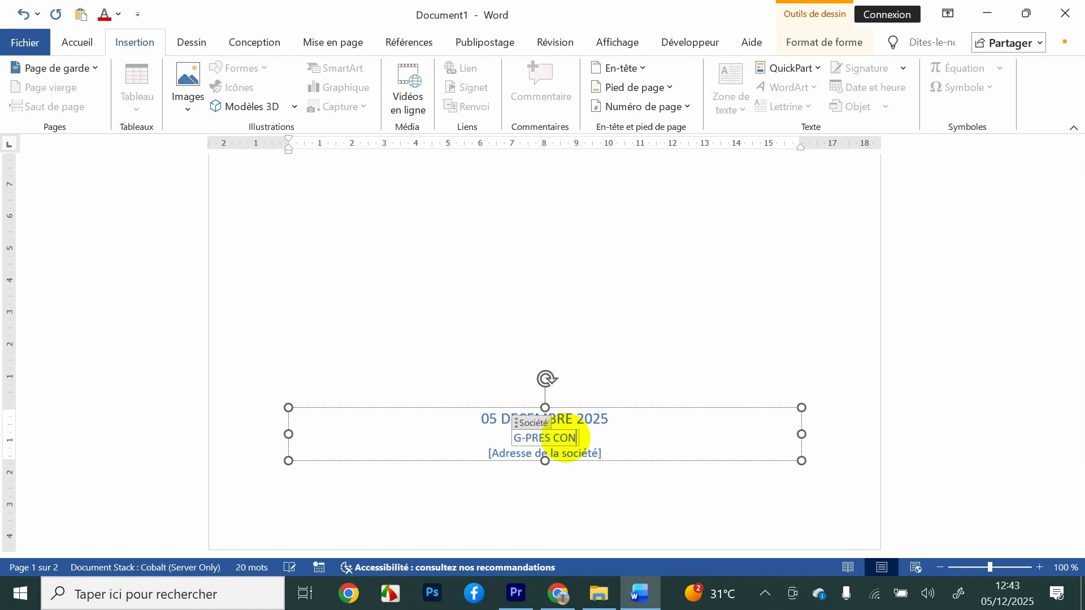
type("SULTING")
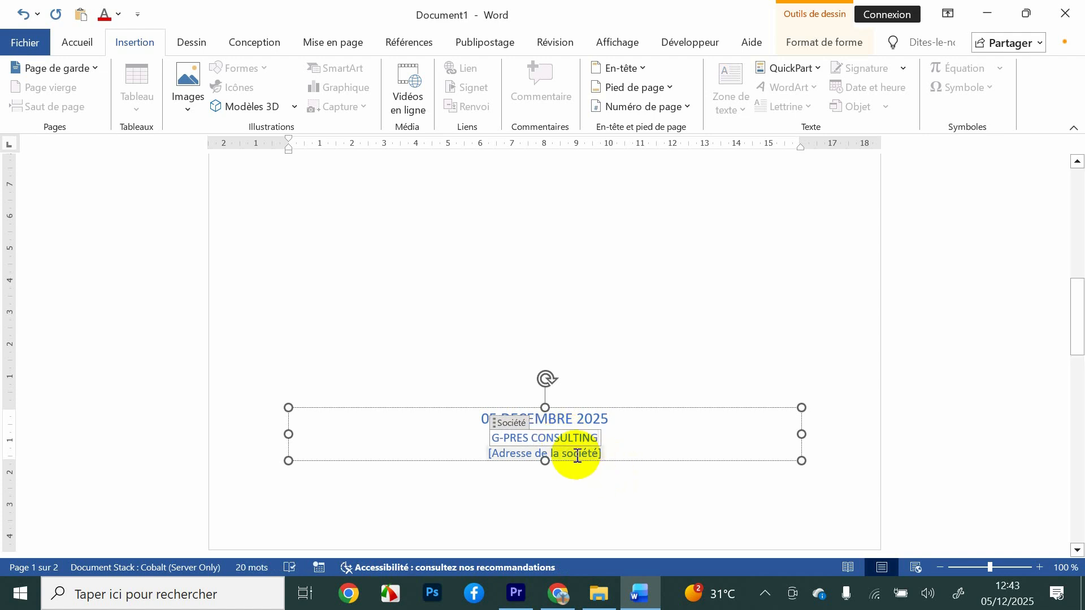
- Replace the cover page's company address placeholder with the company's address
left_click(576, 455)
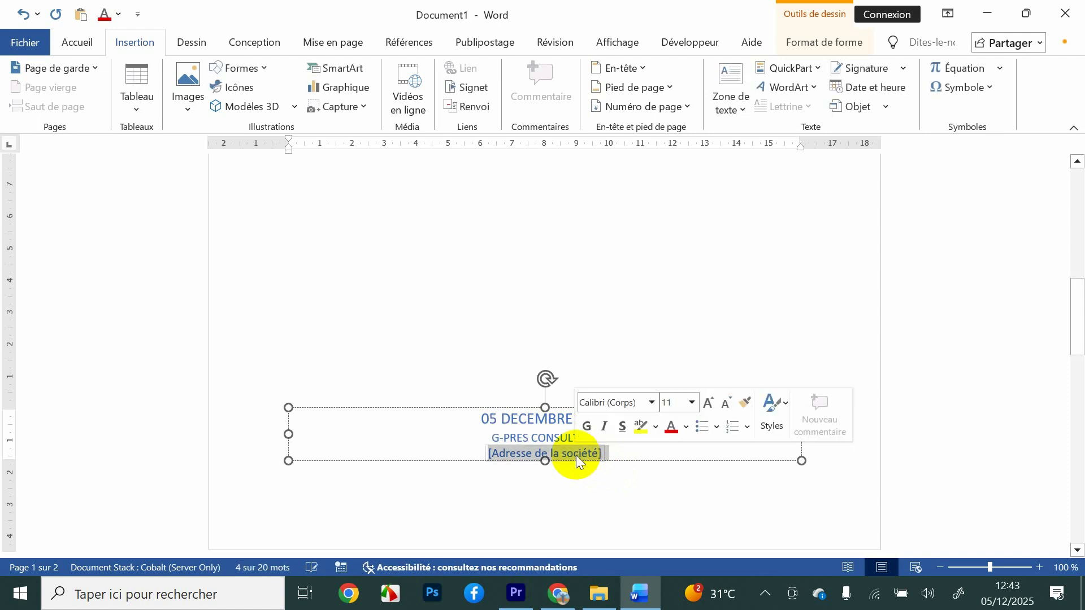
key("Delete")
type("lamban")
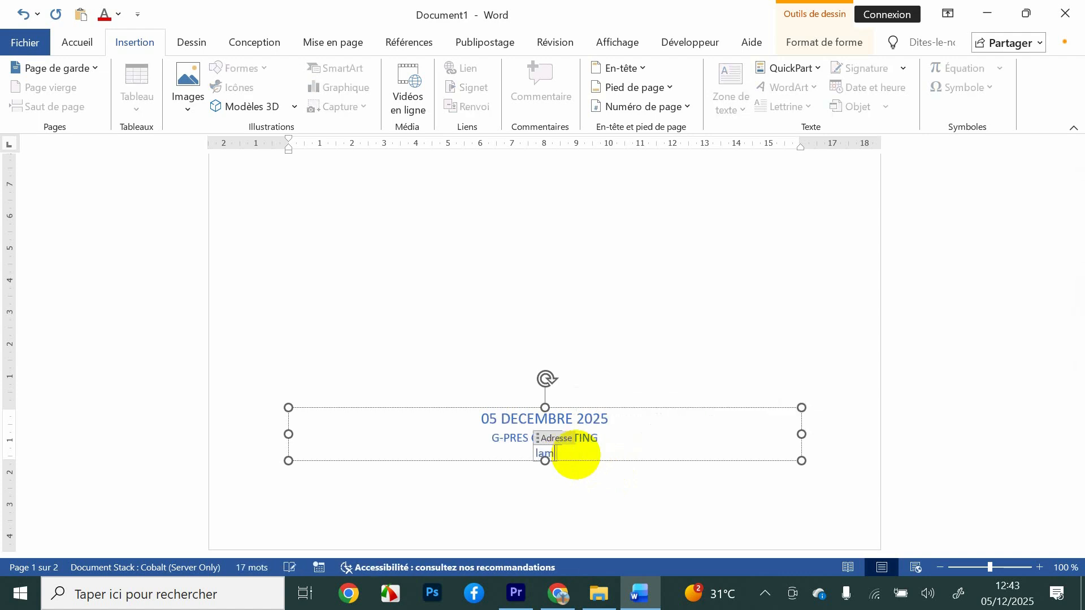
type("i ")
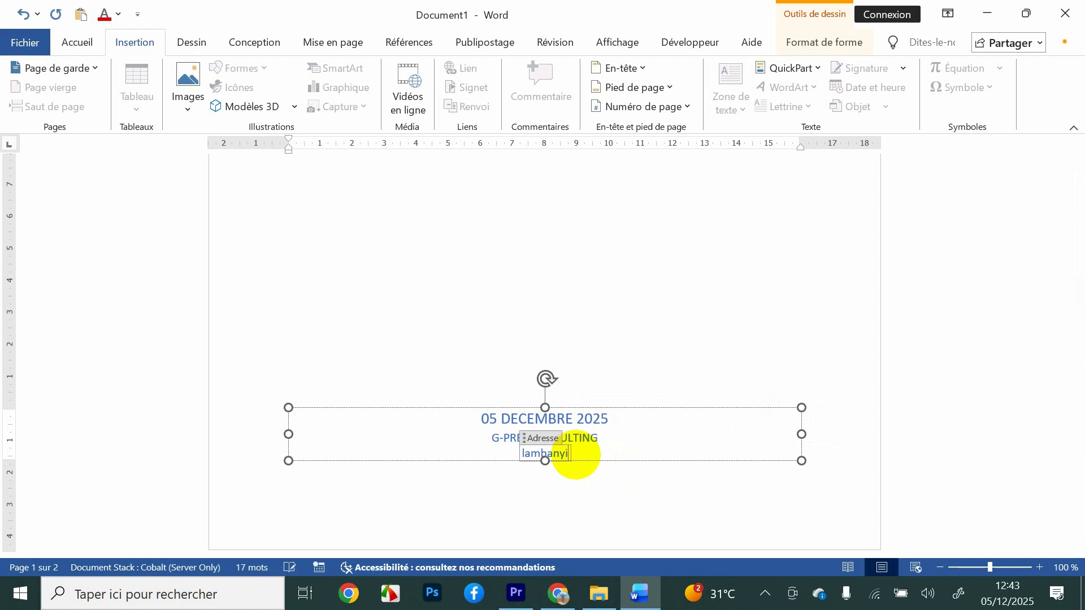
type("C")
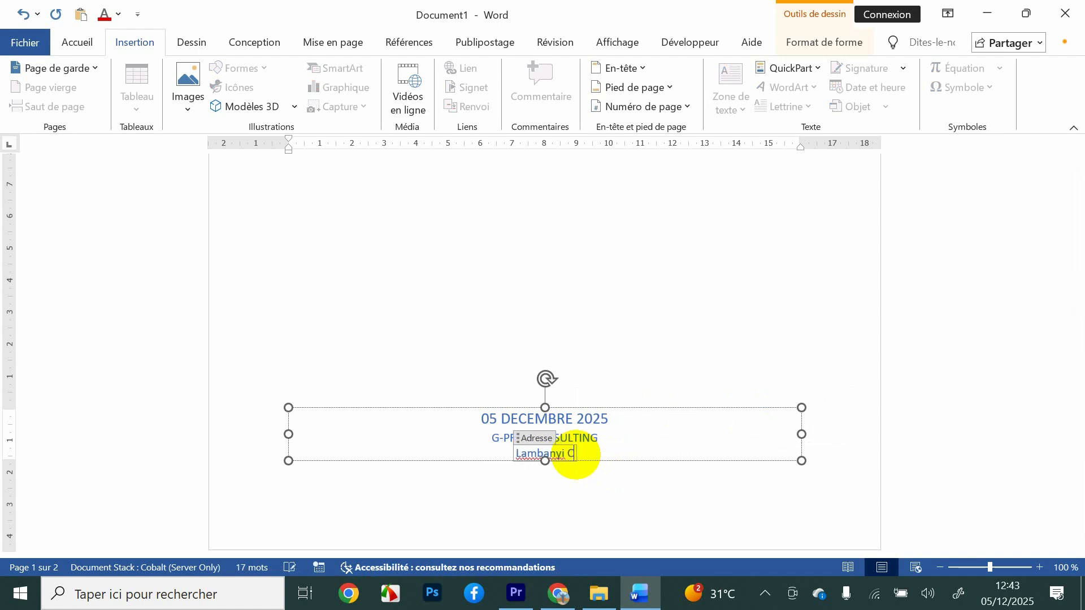
type("arrefour")
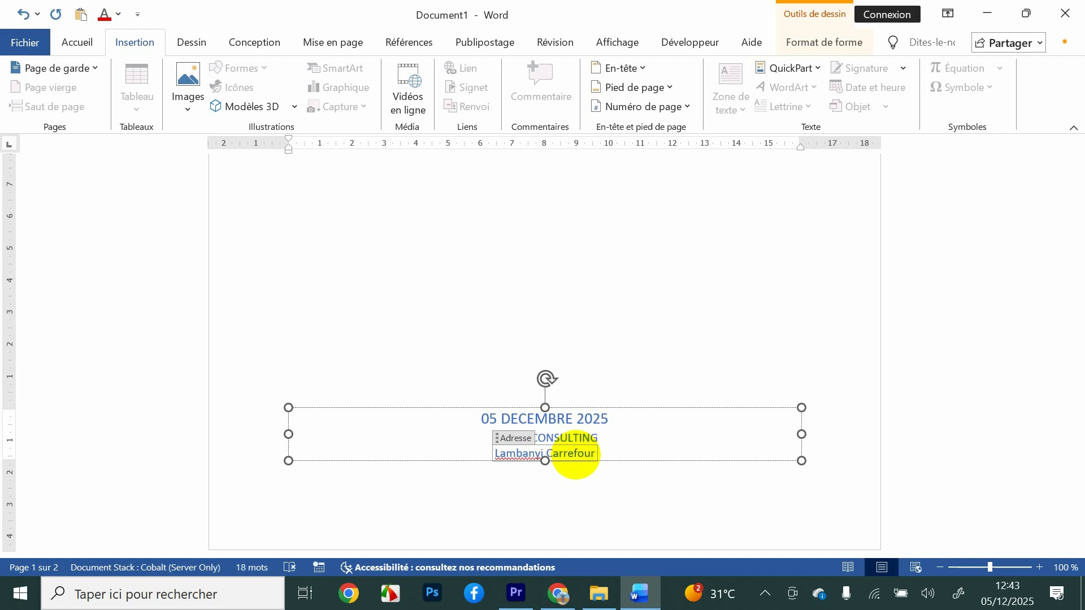
left_click(569, 500)
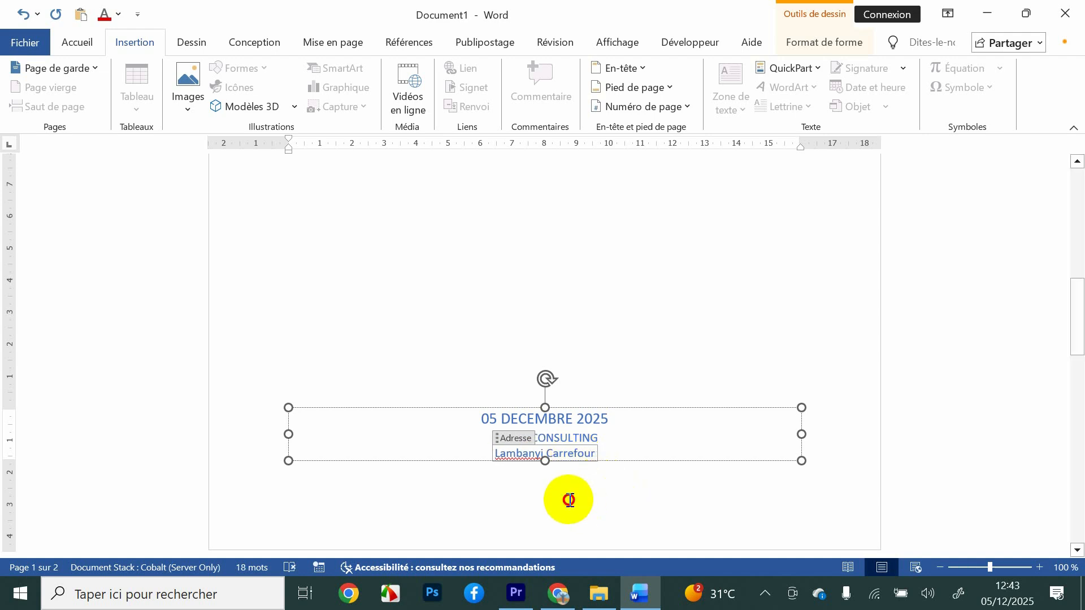
- Clear the spelling mark under the first word of the company address and leave the address field
left_click(511, 457)
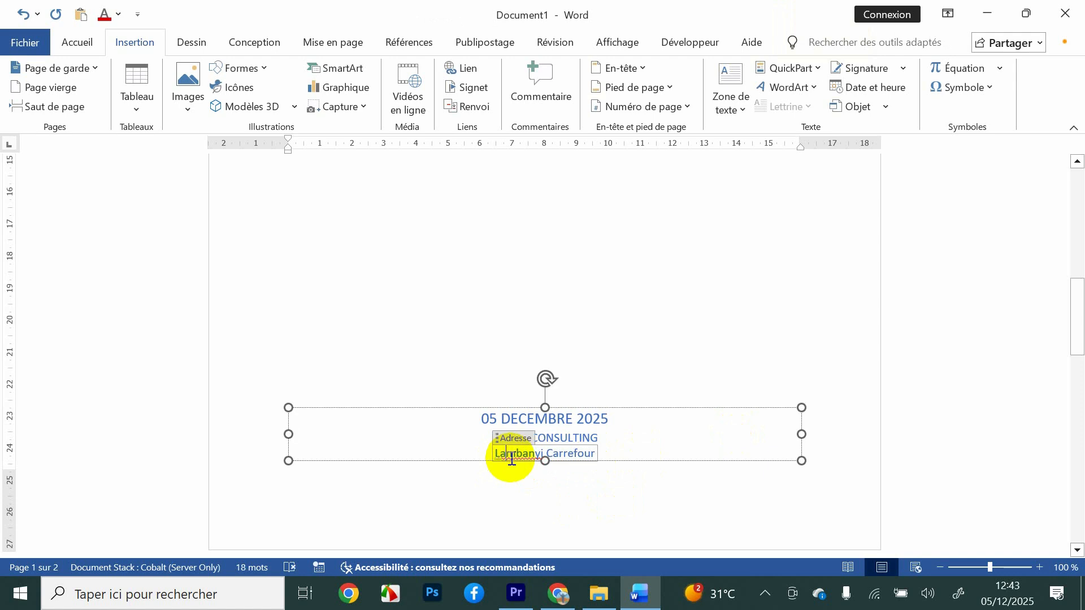
right_click(512, 458)
left_click(341, 178)
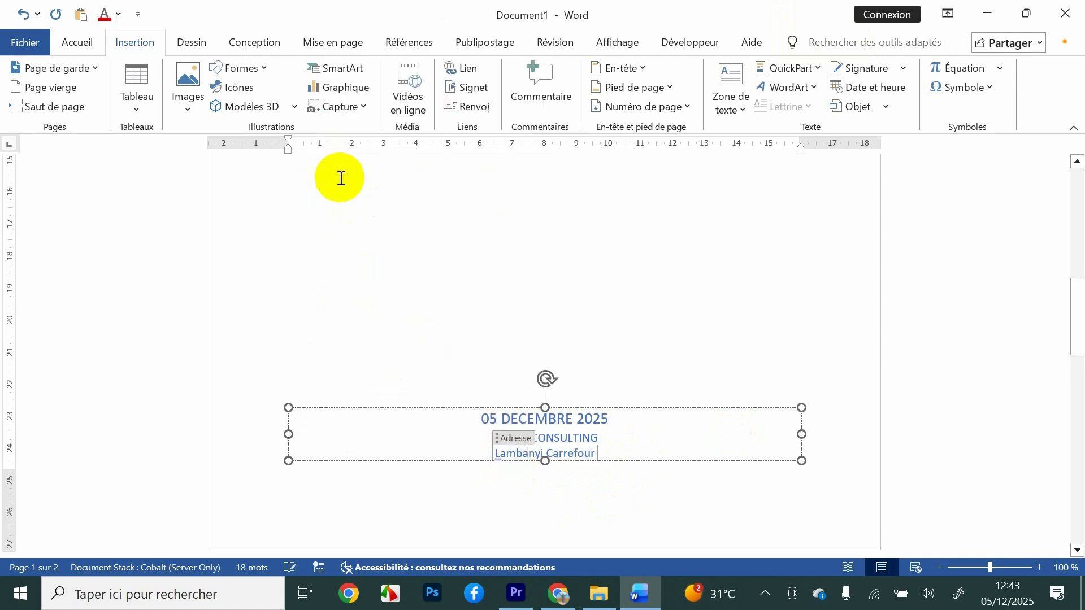
left_click(659, 342)
- Review the filled-in cover page from the title and subtitle down to the date and company details
scroll(659, 342, "up", 10)
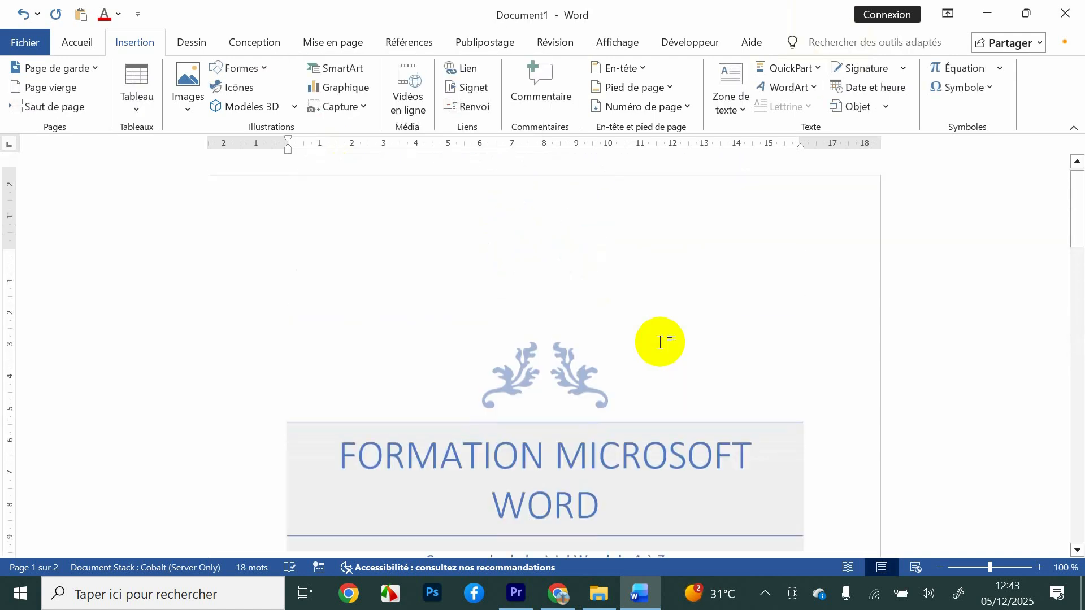
scroll(661, 340, "down", 10)
scroll(661, 340, "up", 4)
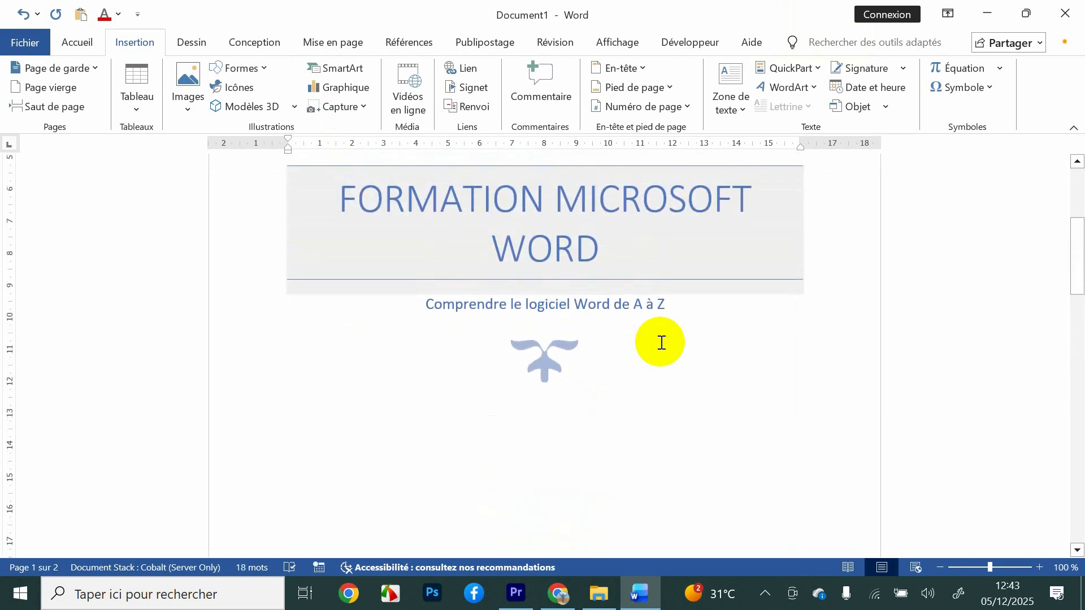
scroll(661, 342, "up", 3)
scroll(661, 342, "down", 12)
scroll(661, 342, "up", 12)
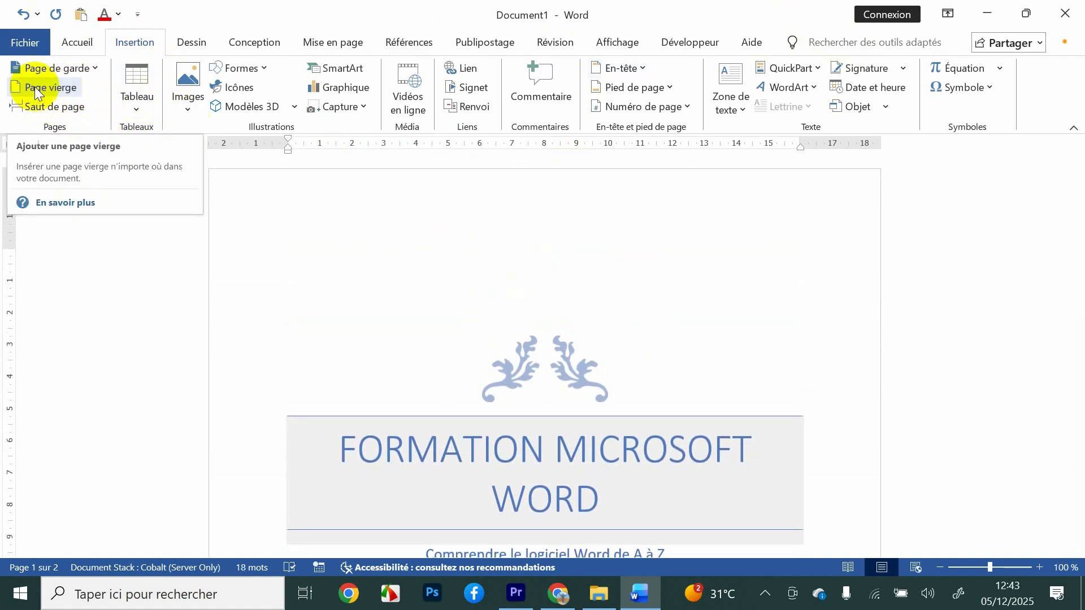
- Add empty paragraphs down page 2 until the insertion point moves onto page 3
scroll(565, 350, "down", 10)
scroll(565, 350, "down", 10)
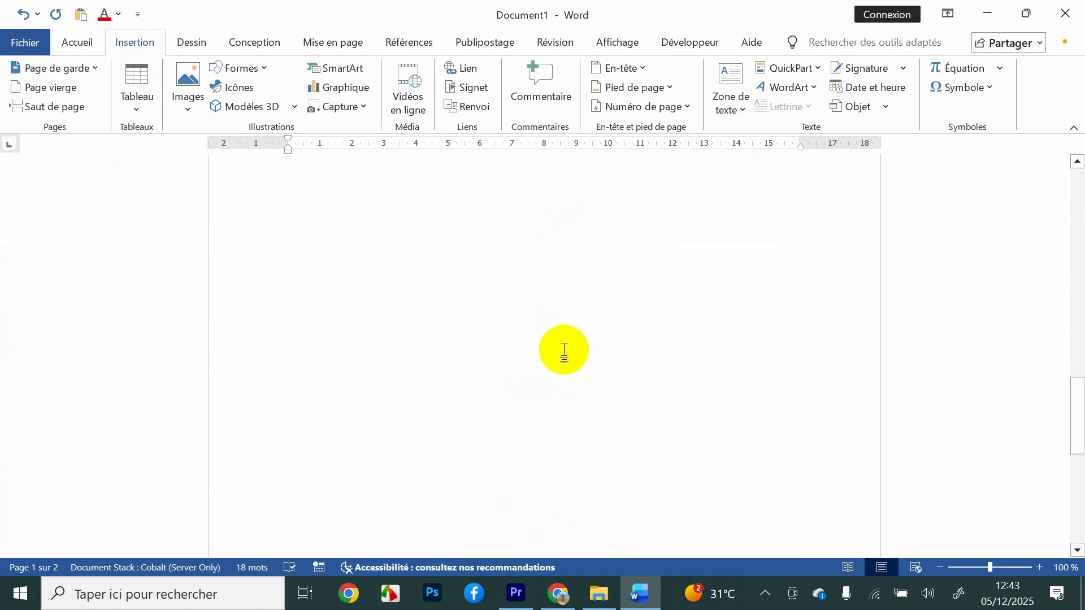
scroll(388, 257, "down", 5)
scroll(310, 545, "down", 5)
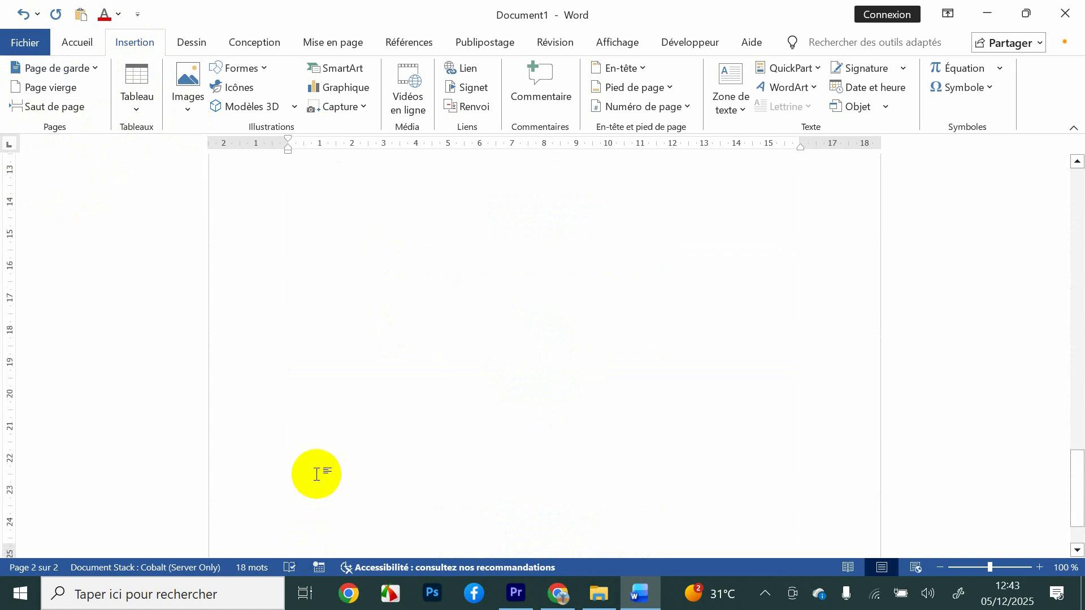
key("Return")
key("Return")
key("Return")
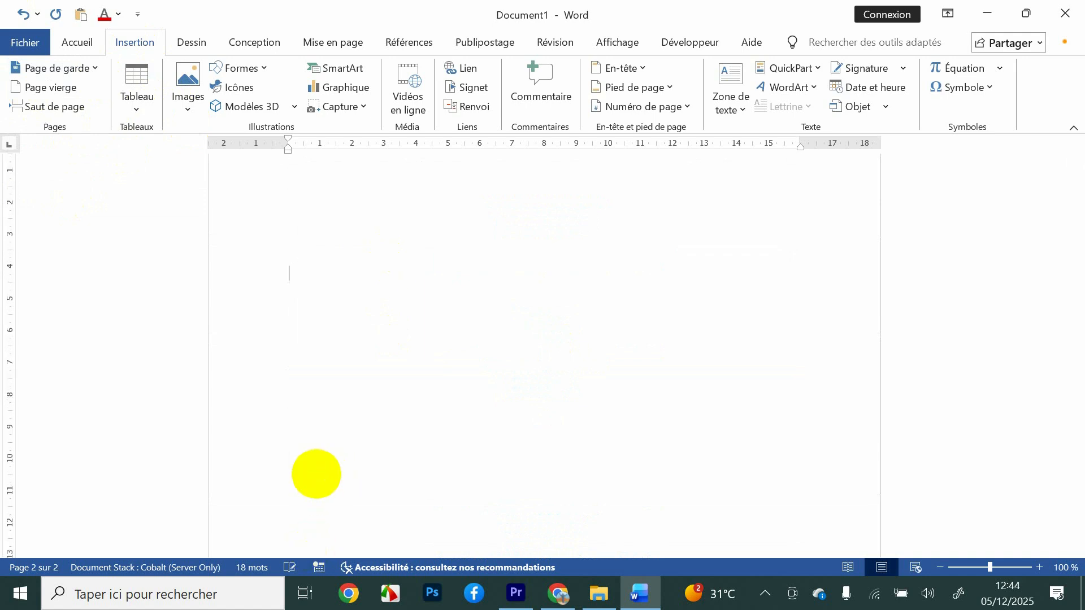
key("Return")
key("Return")
key("Return")
key("Return")
key("Return")
key("Return")
key("Return")
key("Return")
key("Return")
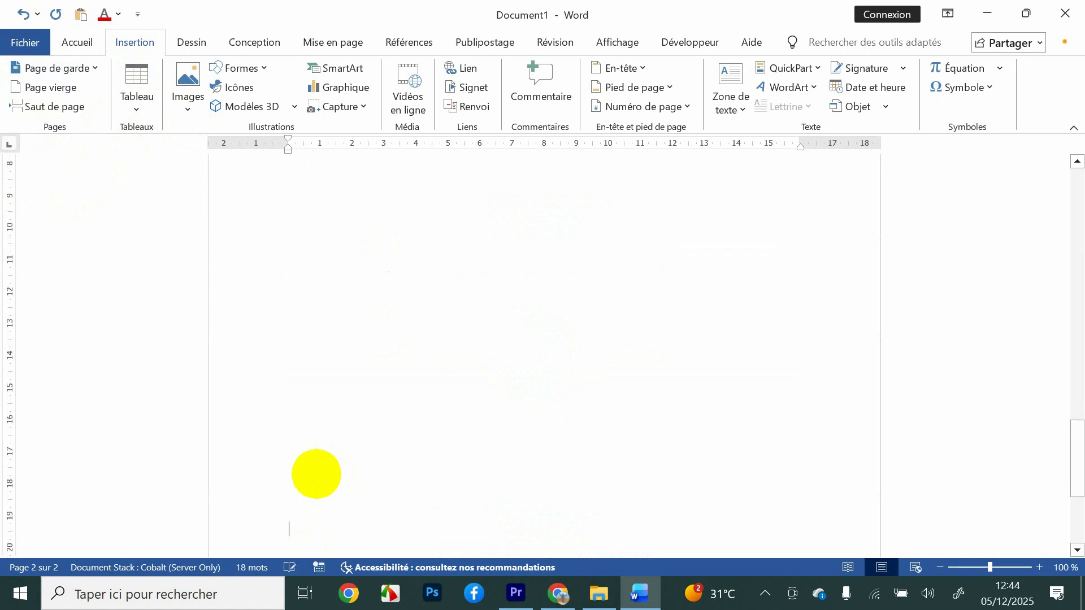
key("Return")
key("Return")
key("Return")
key("Return")
key("Return")
key("Return")
key("Return")
key("Return")
key("Return")
key("Return")
key("Return")
key("Return")
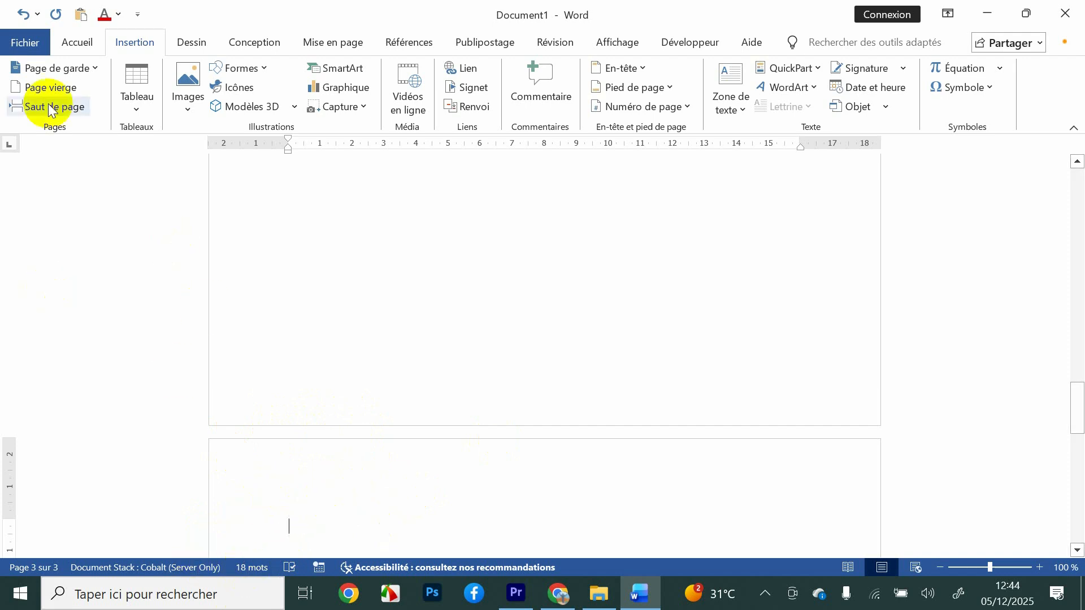
- Insert a blank page at the insertion point on page 3, and add two page breaks after it
left_click(37, 89)
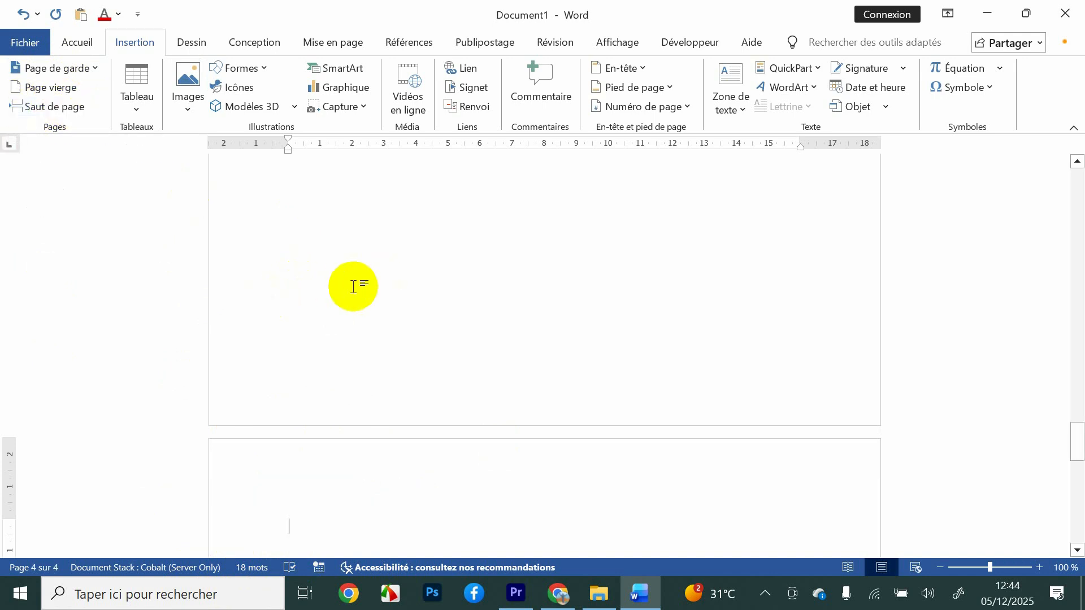
scroll(353, 287, "up", 2)
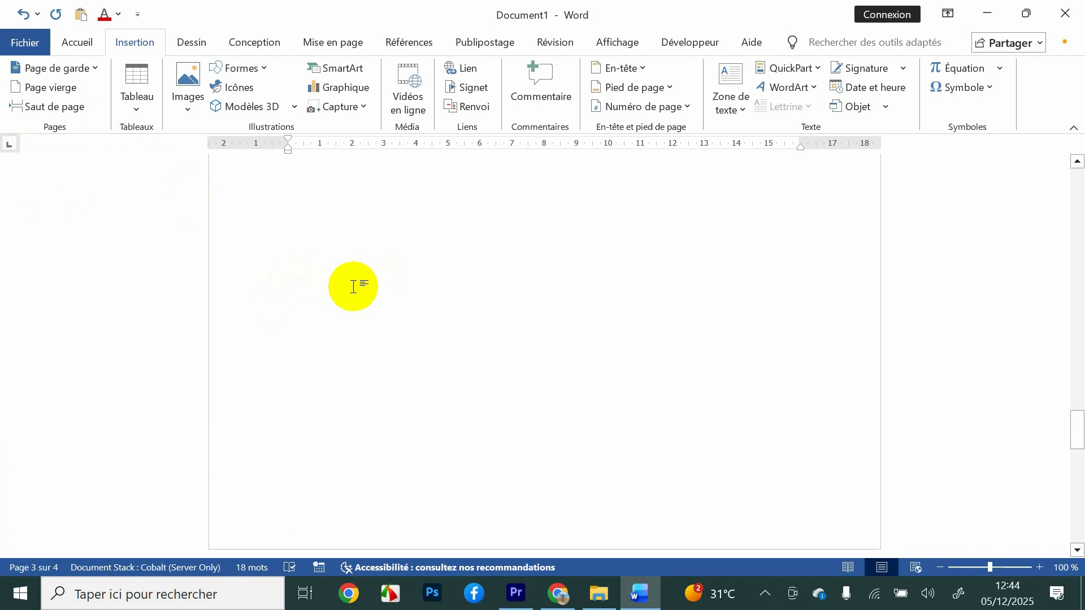
left_click(50, 108)
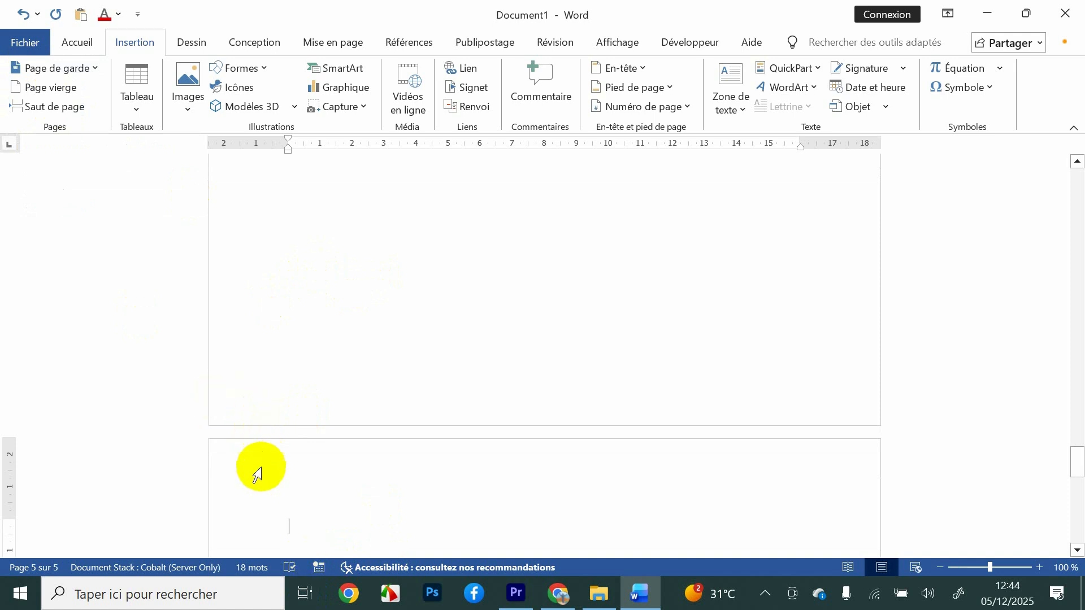
left_click(47, 109)
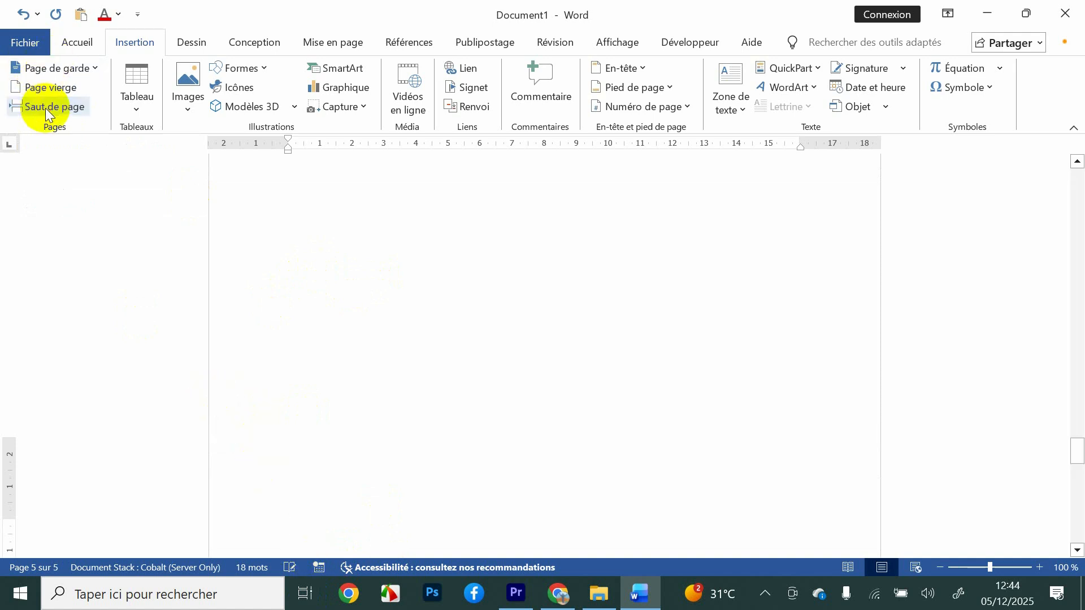